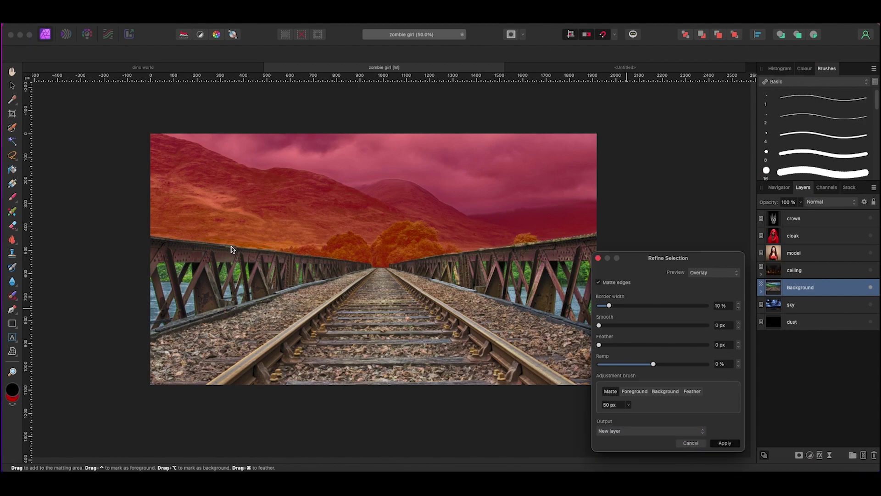
# Step: Apply the refined selection as a new layer, isolating the railway bridge and tracks
pyautogui.press('Return')
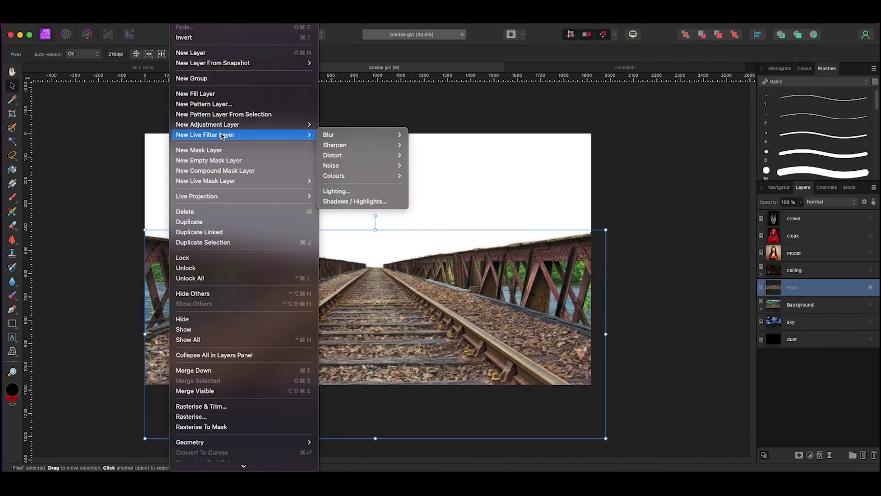
# Step: Try a luminosity range live mask on the railway cut-out, then delete it
pyautogui.click(345, 180)
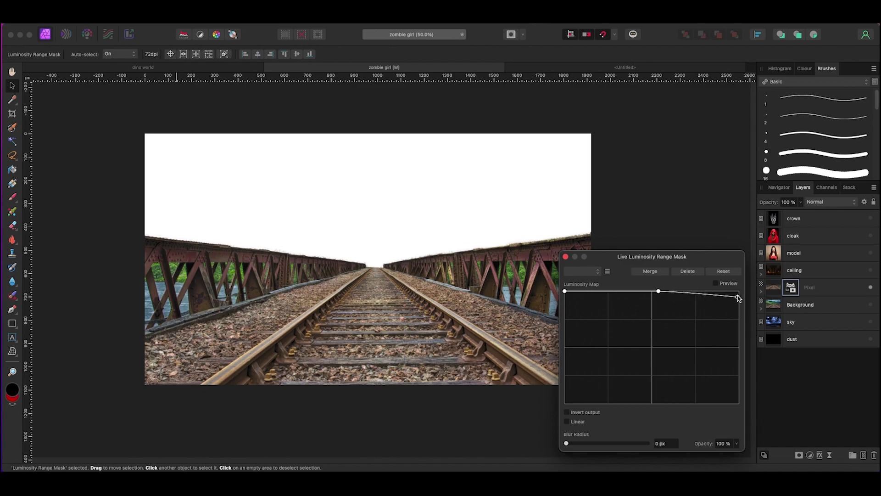
pyautogui.moveTo(658, 291); pyautogui.dragTo(655, 359)
pyautogui.click(723, 270)
pyautogui.click(688, 271)
# Step: Test a hue range live mask on the railway, adjusting its hue wheel, then remove it
pyautogui.rightClick(173, 180)
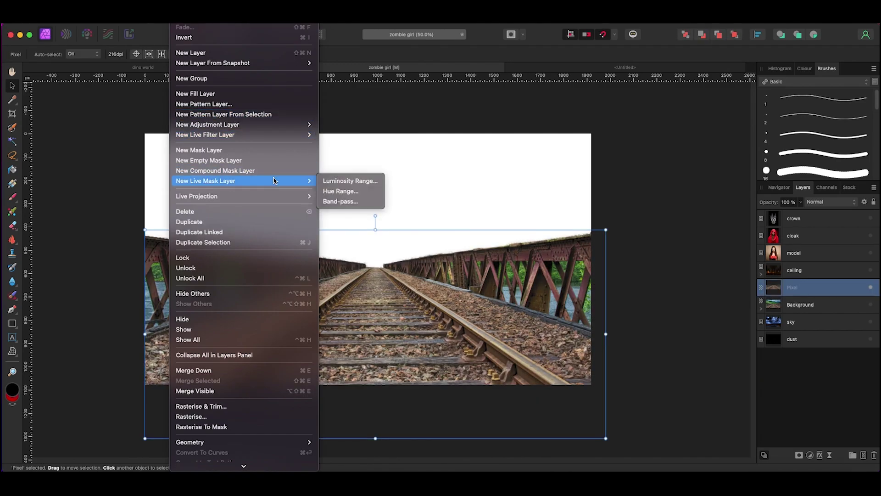
pyautogui.click(341, 191)
pyautogui.moveTo(631, 374); pyautogui.dragTo(641, 335)
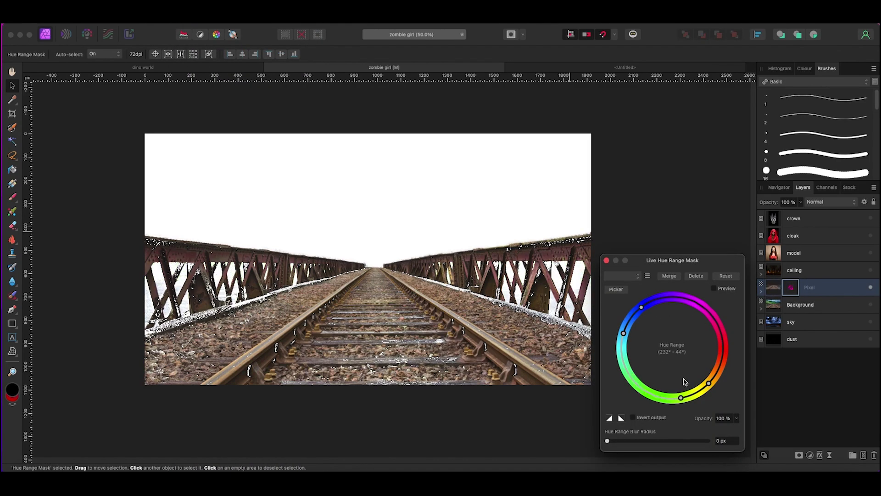
pyautogui.moveTo(607, 440); pyautogui.dragTo(626, 440)
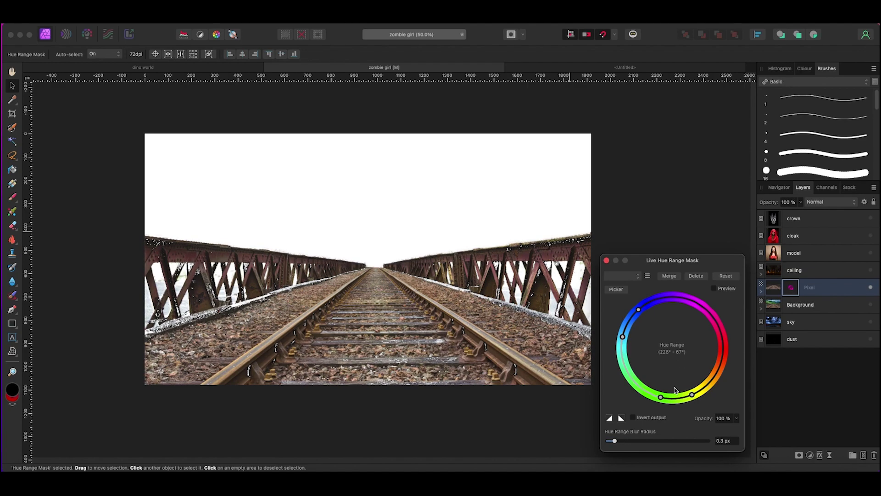
pyautogui.moveTo(679, 301); pyautogui.dragTo(701, 322)
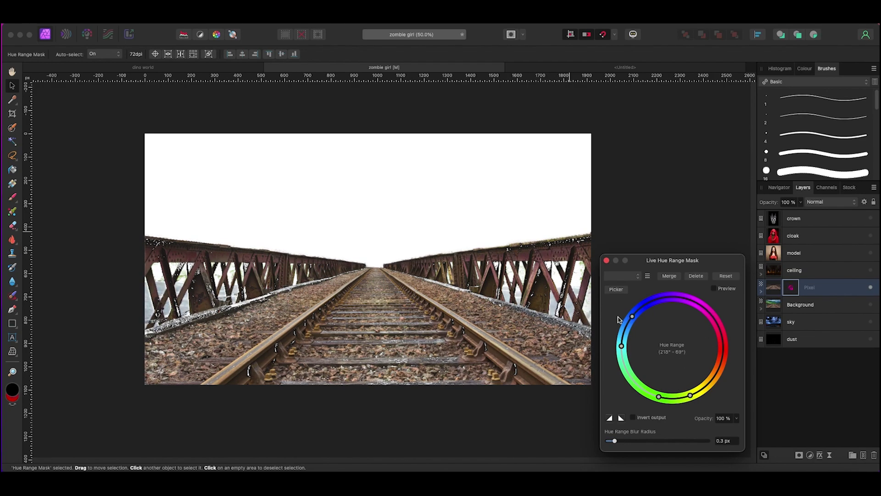
pyautogui.moveTo(617, 336); pyautogui.dragTo(641, 387)
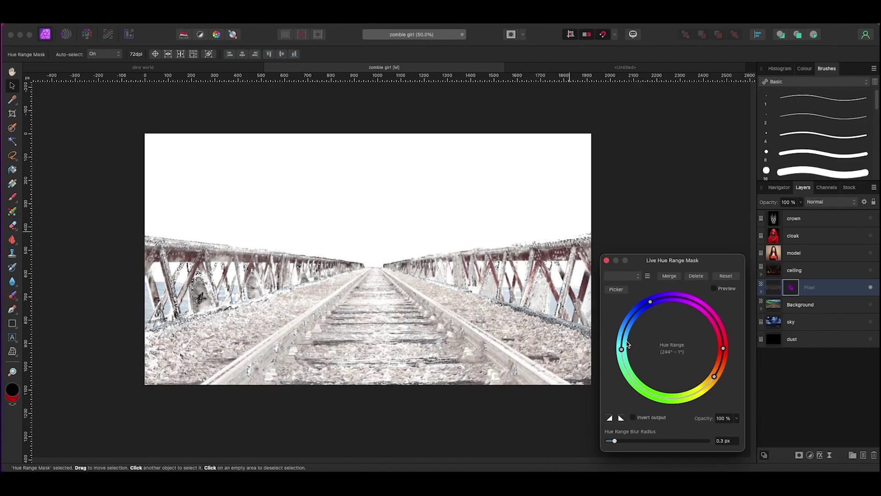
pyautogui.moveTo(627, 344); pyautogui.dragTo(697, 392)
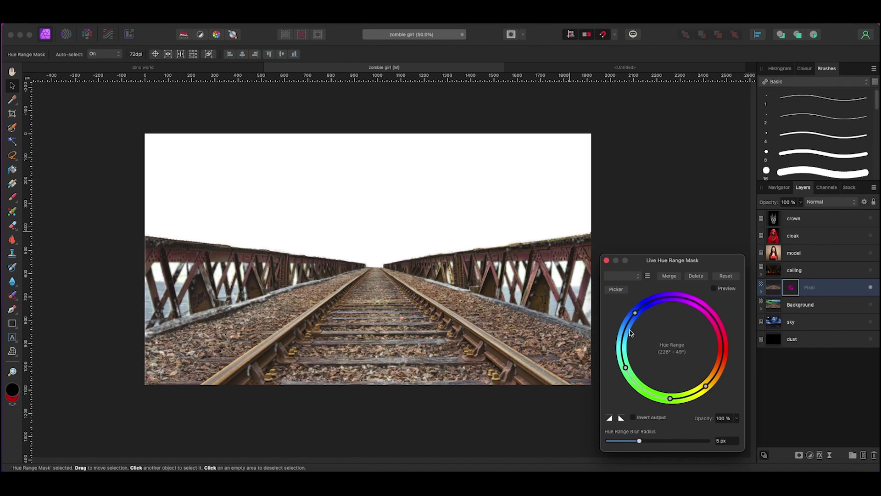
pyautogui.click(606, 260)
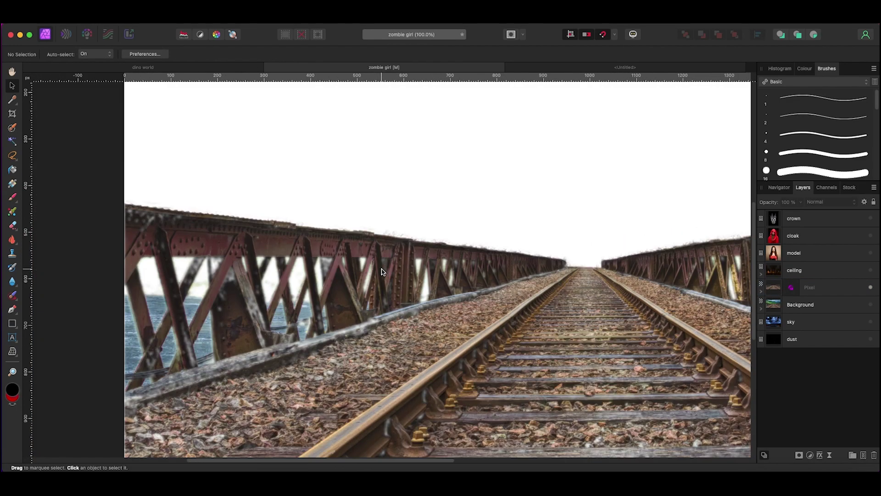
pyautogui.press('Delete')
# Step: Add a fresh hue range mask, widen its range, then delete it
pyautogui.hotkey('ctrl', '0')
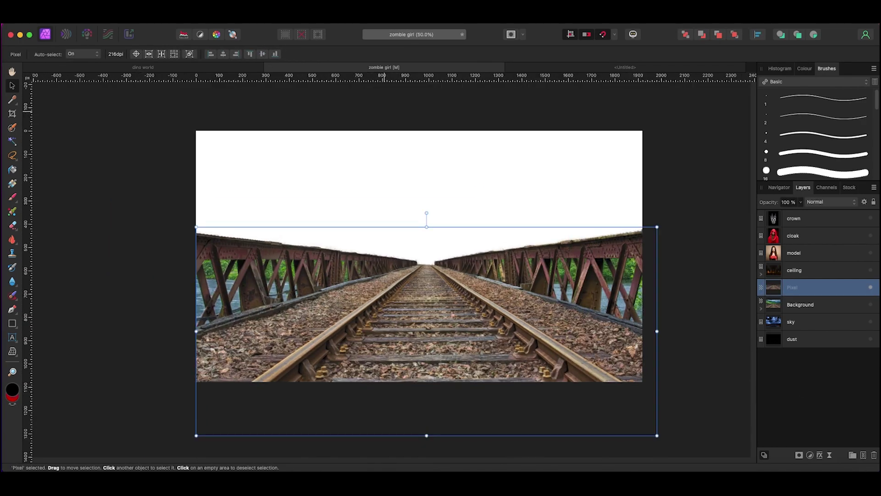
pyautogui.click(263, 20)
pyautogui.click(342, 191)
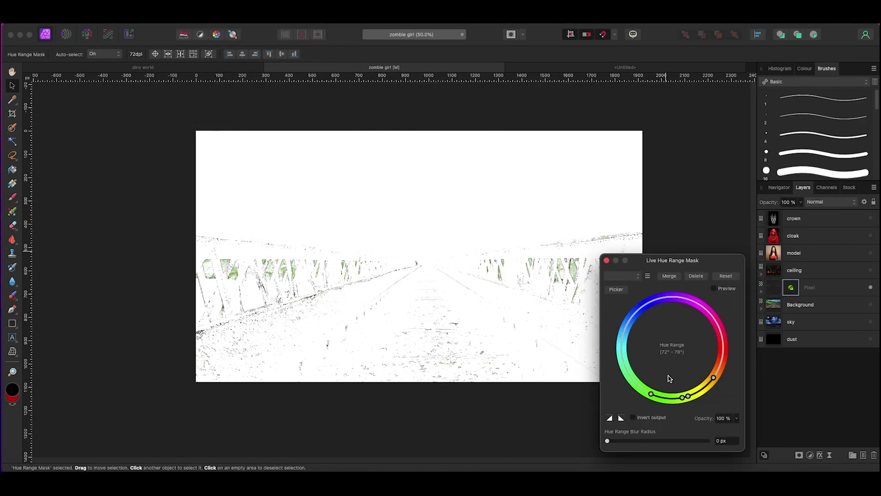
pyautogui.moveTo(682, 396); pyautogui.dragTo(678, 326)
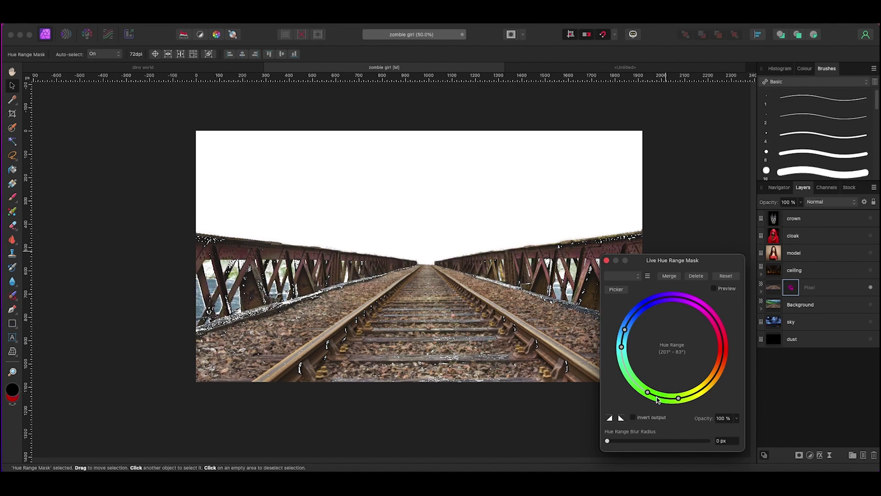
pyautogui.click(695, 276)
# Step: Move the cathedral ceiling layer beneath the railway cut-out and position it to fill the frame
pyautogui.click(794, 270)
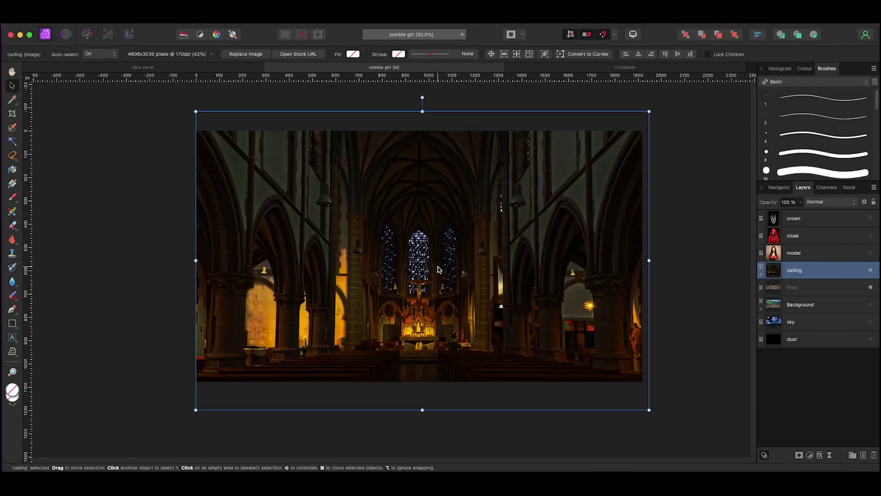
pyautogui.moveTo(793, 271); pyautogui.dragTo(794, 294)
pyautogui.moveTo(467, 226); pyautogui.dragTo(473, 191)
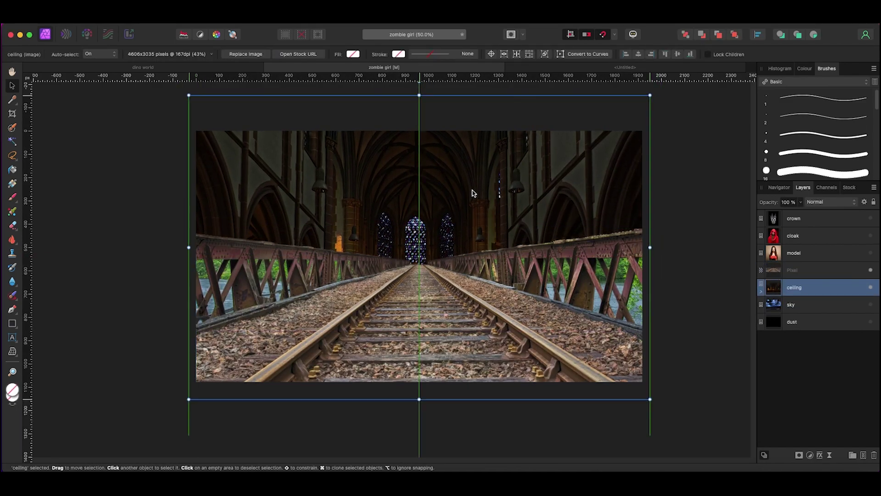
# Step: Add a hue range mask to the railway starting at 197°, then shift the cathedral left
pyautogui.click(794, 270)
pyautogui.click(206, 11)
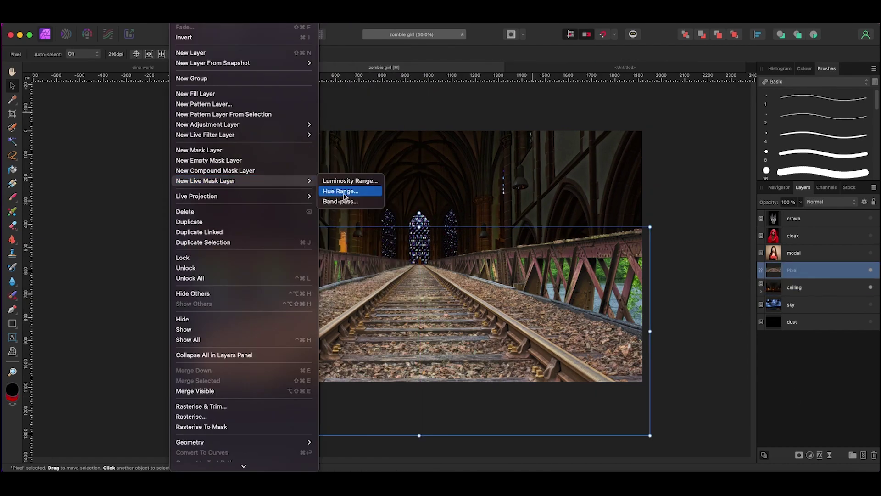
pyautogui.click(344, 189)
pyautogui.moveTo(717, 376); pyautogui.dragTo(696, 322)
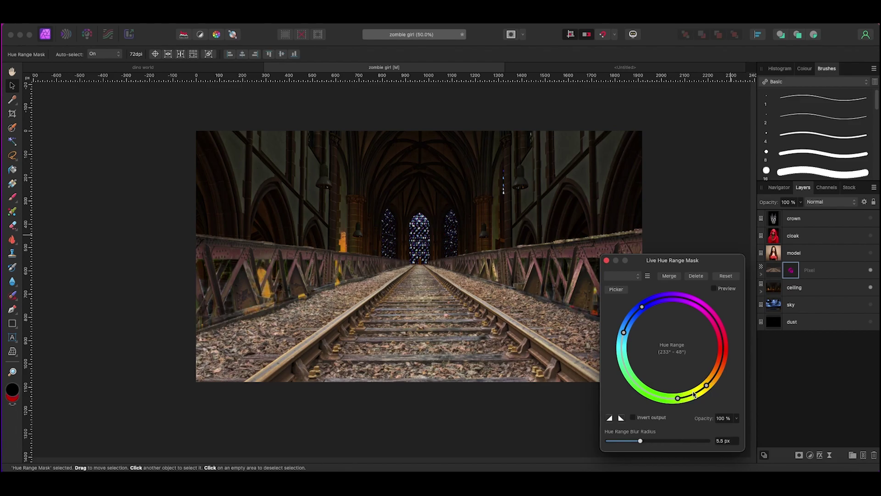
pyautogui.moveTo(670, 260); pyautogui.dragTo(727, 256)
pyautogui.moveTo(754, 298); pyautogui.dragTo(678, 357)
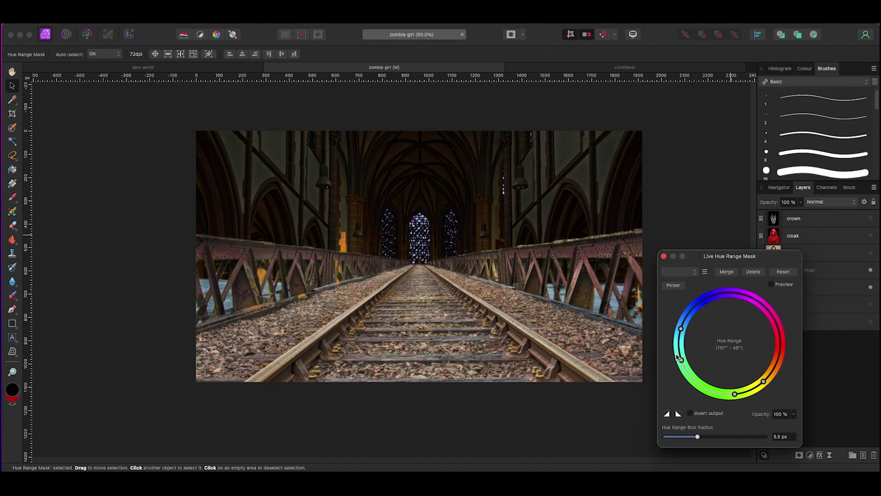
pyautogui.click(663, 256)
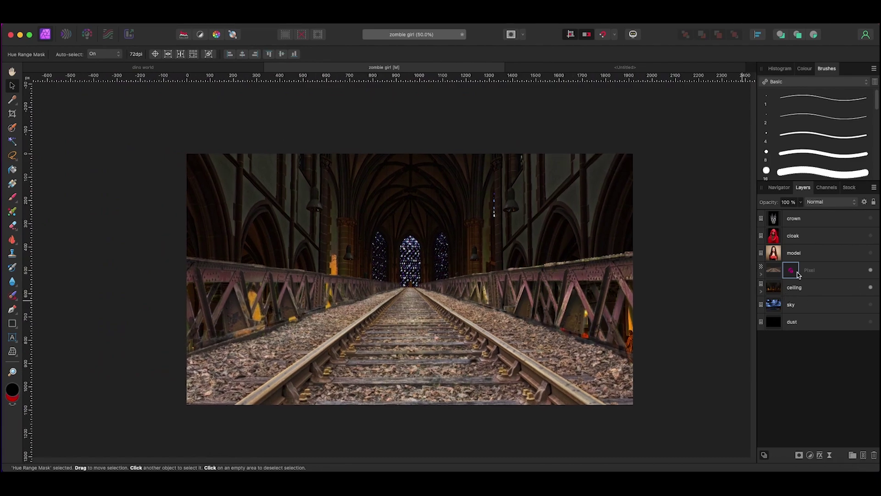
pyautogui.click(797, 288)
pyautogui.moveTo(470, 185)
pyautogui.mouseDown()
pyautogui.moveTo(411, 204)
pyautogui.moveTo(295, 178)
pyautogui.mouseUp()
# Step: Add a Curves adjustment that slightly darkens the railway cut-out layer
pyautogui.click(153, 287)
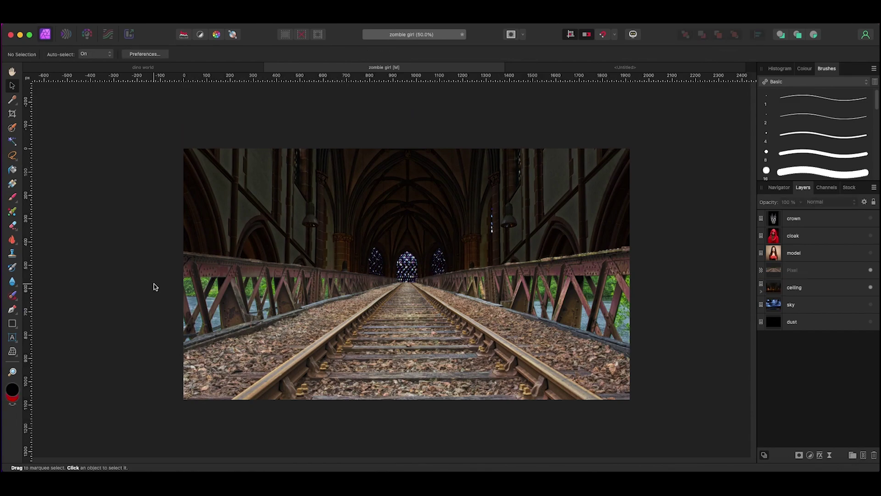
pyautogui.click(797, 269)
pyautogui.press('super+m')
pyautogui.moveTo(690, 311); pyautogui.dragTo(704, 304)
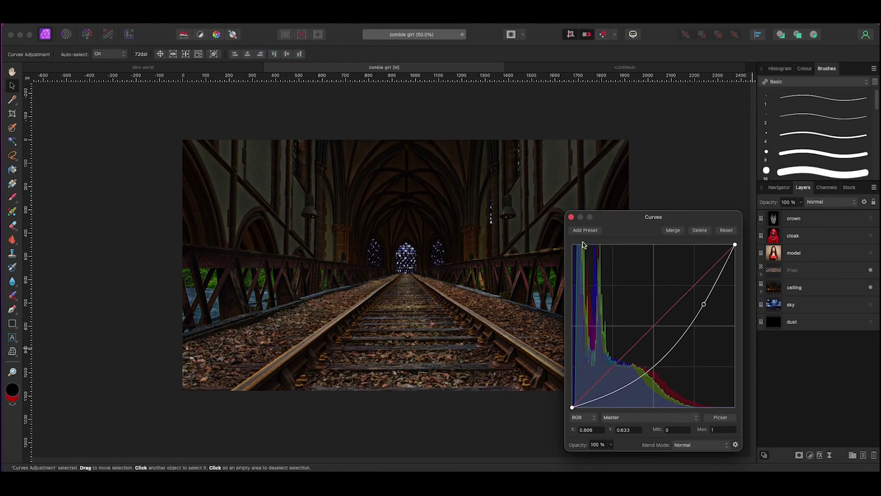
pyautogui.click(571, 216)
pyautogui.hscroll(-3, 291, 264)
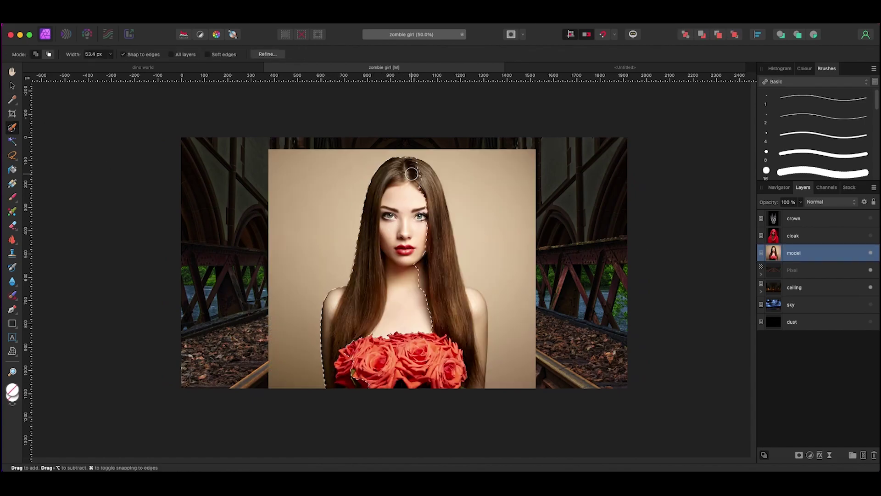
# Step: Refine the girl's selection, nudge her into place, and enlarge the cathedral behind her
pyautogui.press('super+alt+r')
pyautogui.scroll(2, 495, 354)
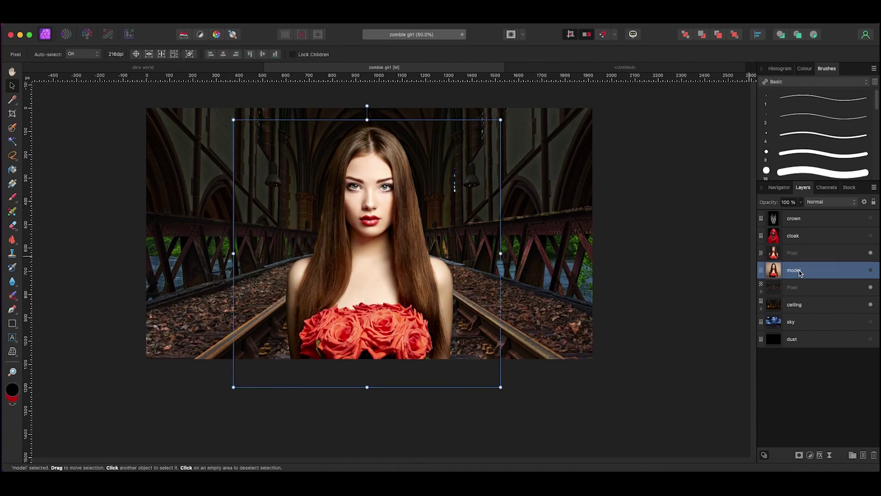
pyautogui.click(373, 259)
pyautogui.click(372, 275)
pyautogui.click(459, 206)
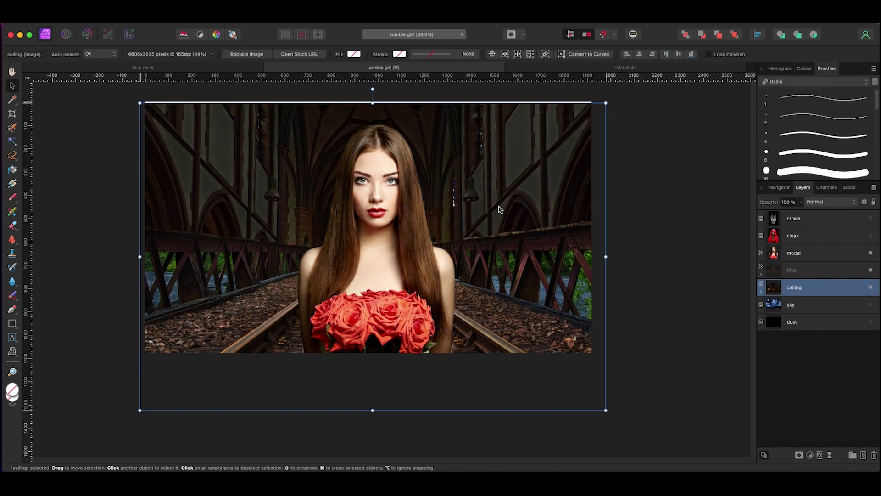
pyautogui.click(391, 221)
pyautogui.moveTo(391, 220); pyautogui.dragTo(394, 216)
pyautogui.click(565, 112)
pyautogui.moveTo(564, 113); pyautogui.dragTo(555, 169)
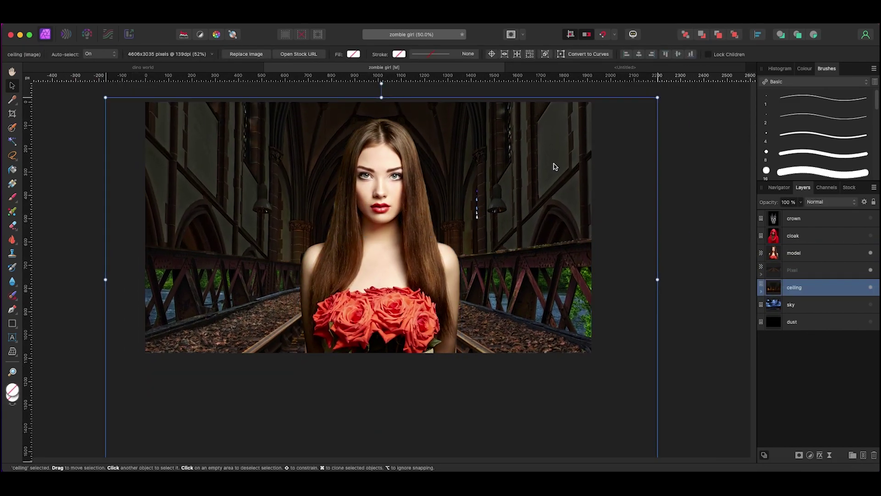
# Step: Brush-select the roses in her arms on the model layer and refine the selection
pyautogui.click(794, 253)
pyautogui.press('w')
pyautogui.moveTo(325, 331); pyautogui.dragTo(355, 308)
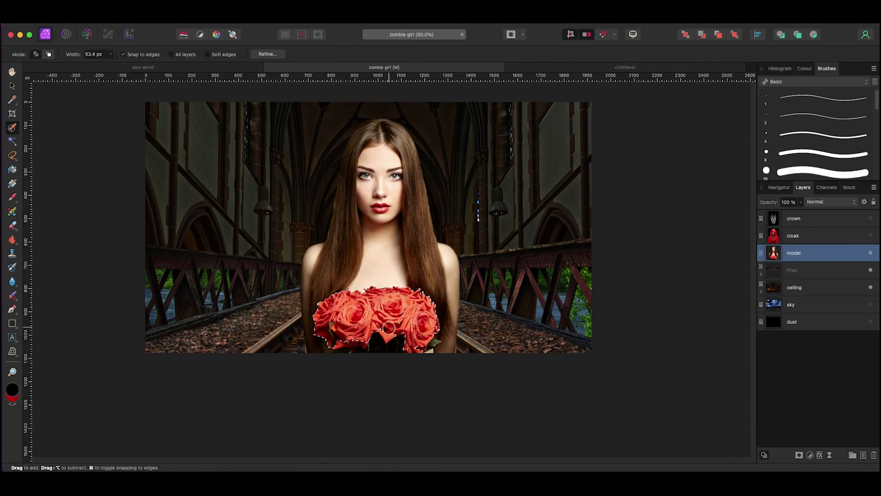
pyautogui.hotkey('ctrl', '1')
pyautogui.scroll(-2, 354, 315)
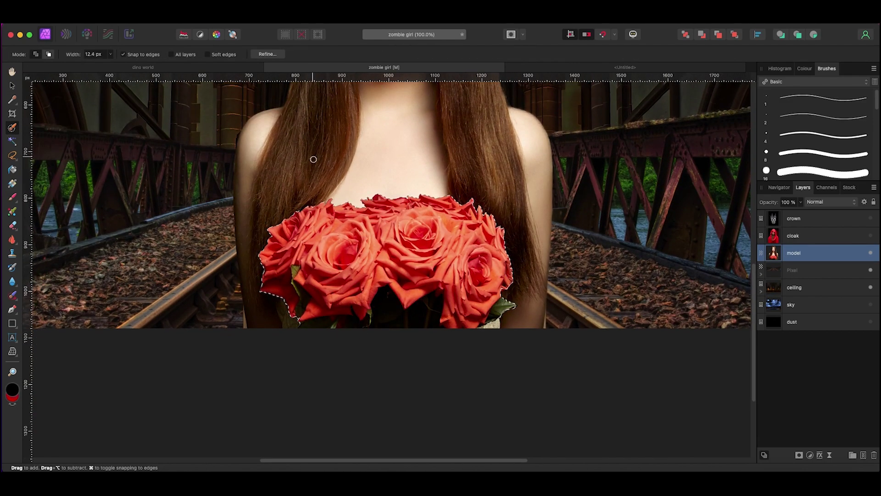
pyautogui.click(276, 56)
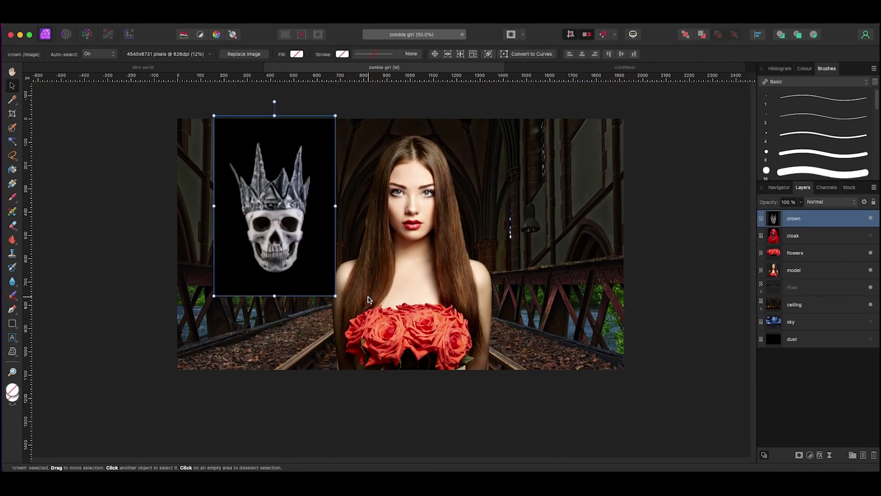
# Step: Scale the red cloak over the girl at 54% opacity and nest it in the model layer
pyautogui.moveTo(407, 140); pyautogui.dragTo(397, 154)
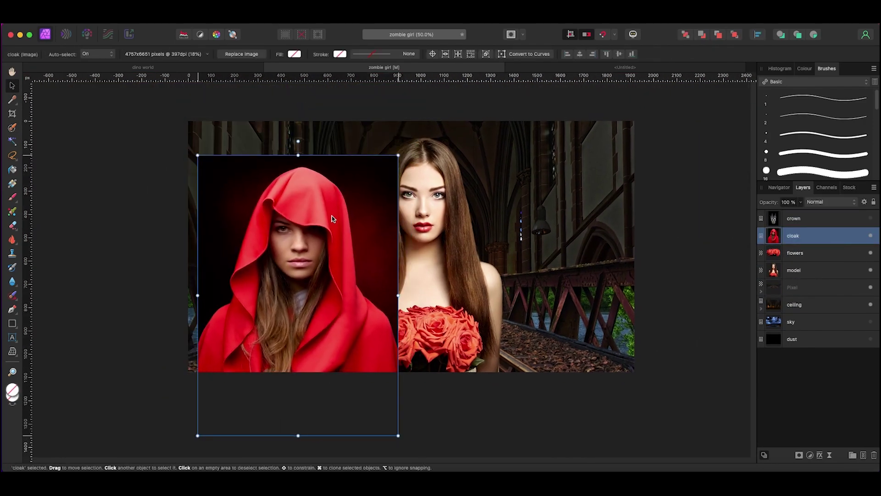
pyautogui.moveTo(800, 202); pyautogui.dragTo(785, 201)
pyautogui.moveTo(363, 193); pyautogui.dragTo(483, 157)
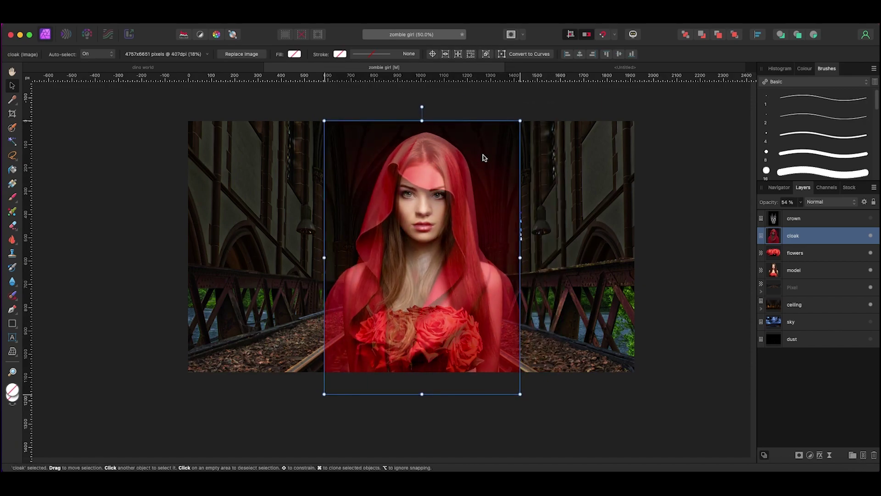
pyautogui.moveTo(798, 241); pyautogui.dragTo(793, 275)
# Step: Mask the model layer and paint to reveal the cloak over her hair up to her cheek
pyautogui.click(793, 252)
pyautogui.click(799, 454)
pyautogui.click(813, 392)
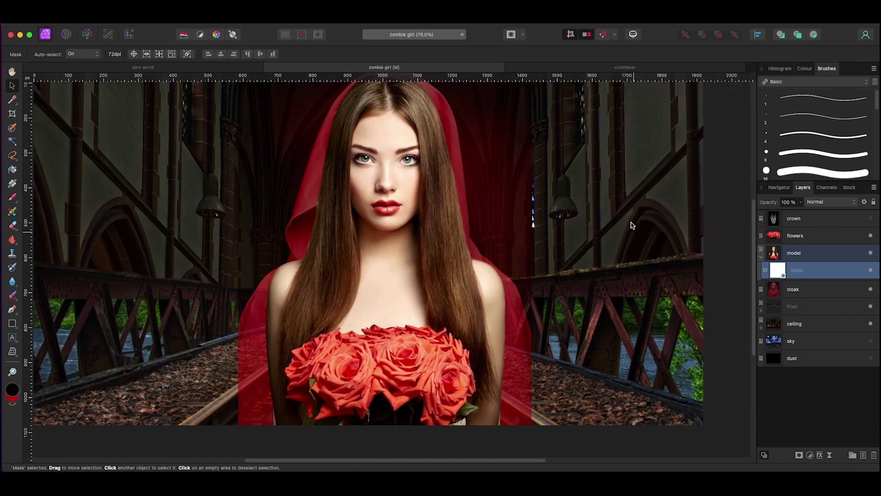
pyautogui.press('b')
pyautogui.moveTo(446, 243)
pyautogui.mouseDown()
pyautogui.moveTo(438, 181)
pyautogui.moveTo(450, 212)
pyautogui.mouseUp()
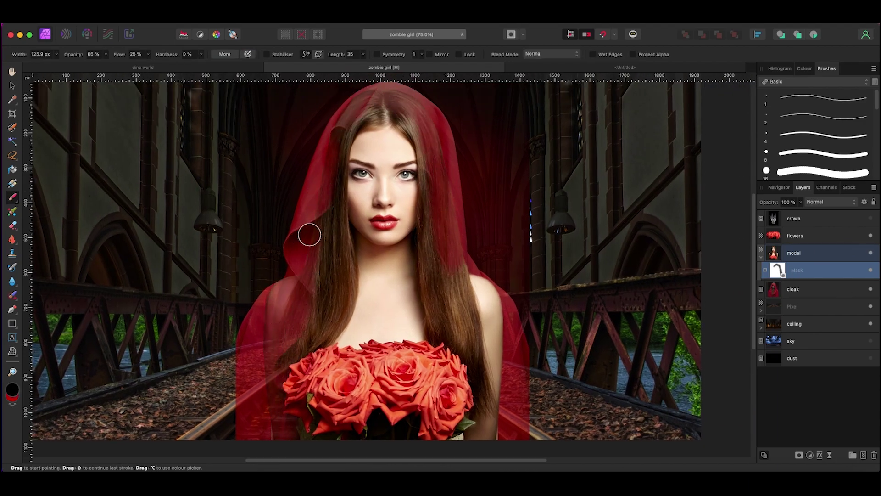
pyautogui.moveTo(504, 359); pyautogui.dragTo(441, 202)
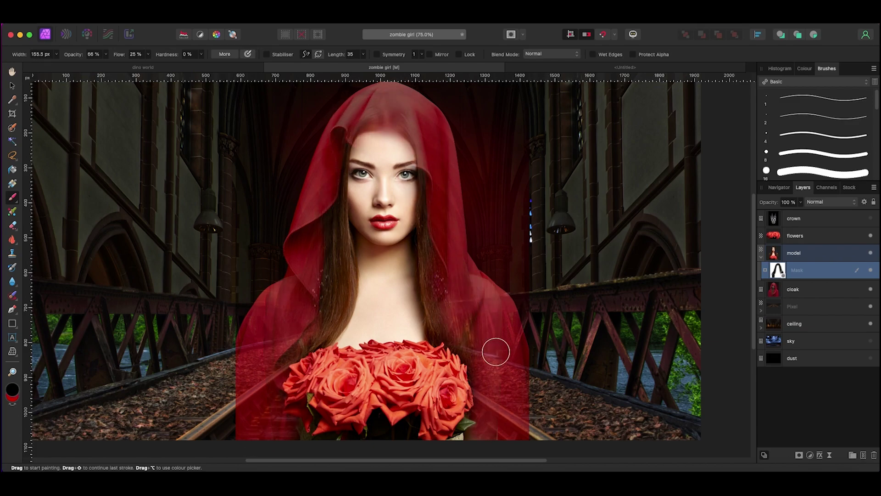
# Step: Hide the model layer and select the cloak layer
pyautogui.press('Delete')
pyautogui.hotkey('ctrl', '-')
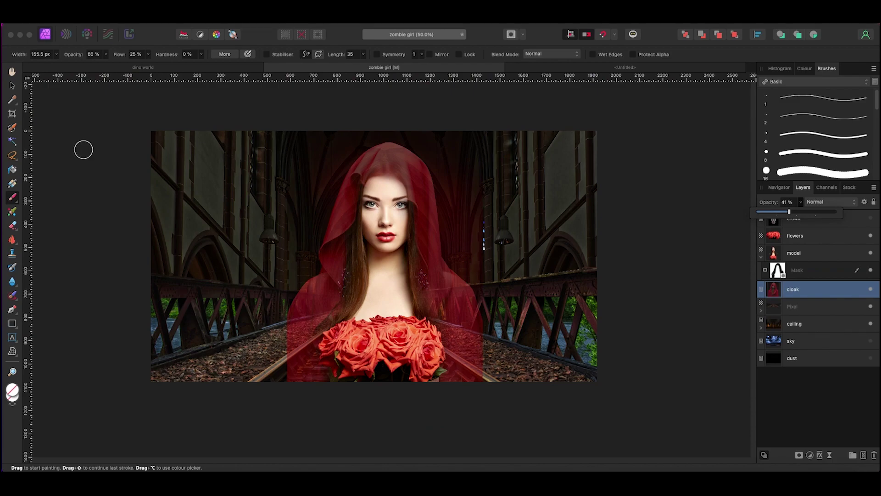
pyautogui.press('v')
pyautogui.click(870, 253)
pyautogui.click(807, 270)
pyautogui.hotkey('ctrl', '+')
# Step: Paint a selection over the red cloak with an enlarged Selection Brush and refine its edges
pyautogui.press('w')
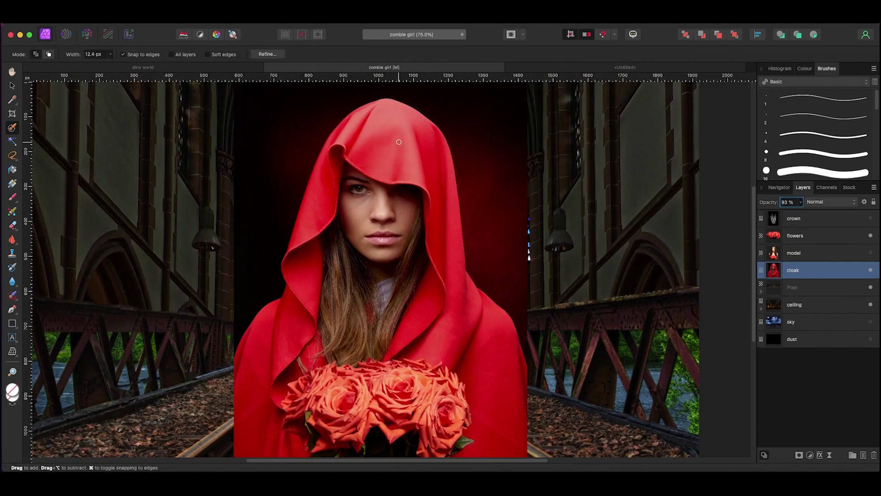
pyautogui.press(']')
pyautogui.scroll(-3, 449, 184)
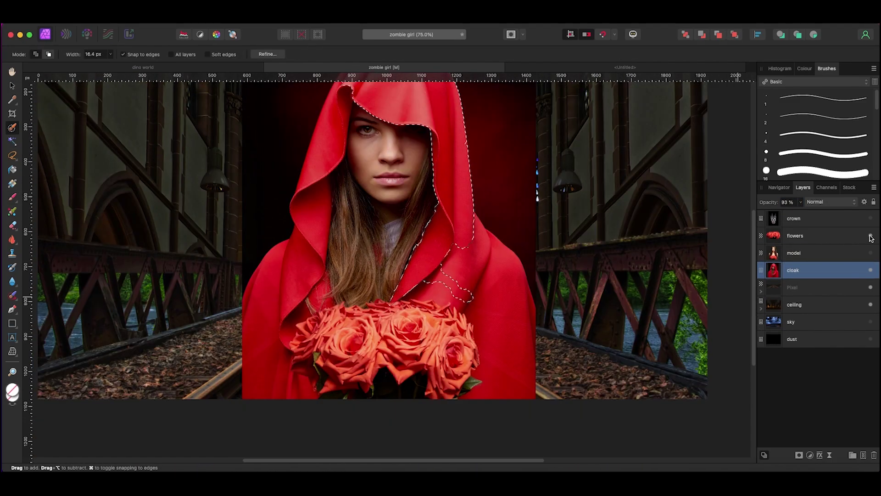
pyautogui.moveTo(482, 257); pyautogui.dragTo(276, 368)
pyautogui.scroll(3, 276, 369)
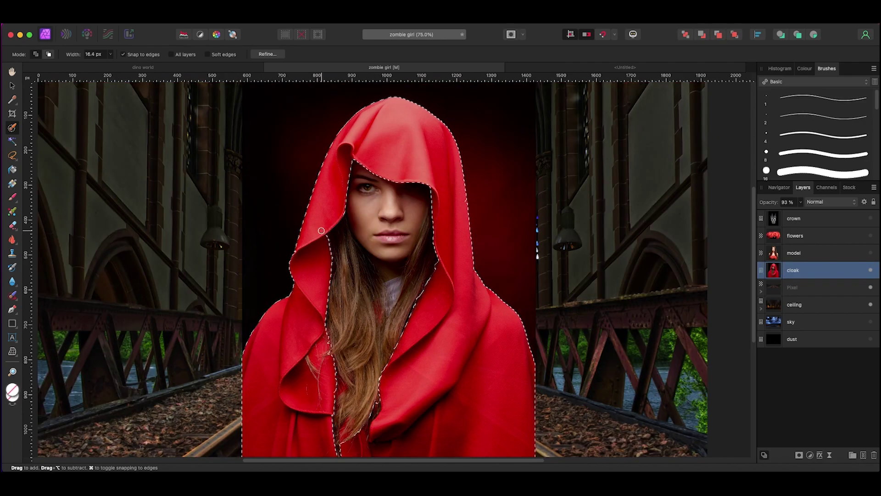
pyautogui.hotkey('ctrl', 'alt', 'r')
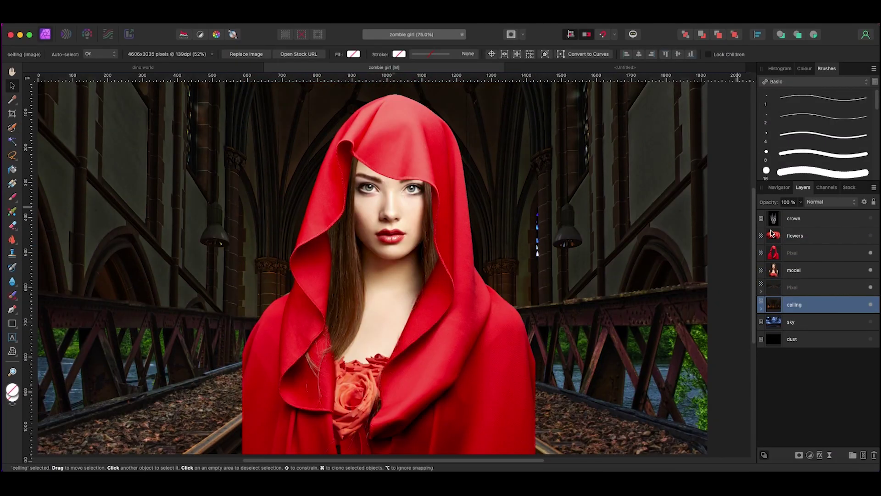
# Step: Add a Mesh Warp filter to the cut-out cloak, pulling its lower-left edge outward
pyautogui.click(772, 235)
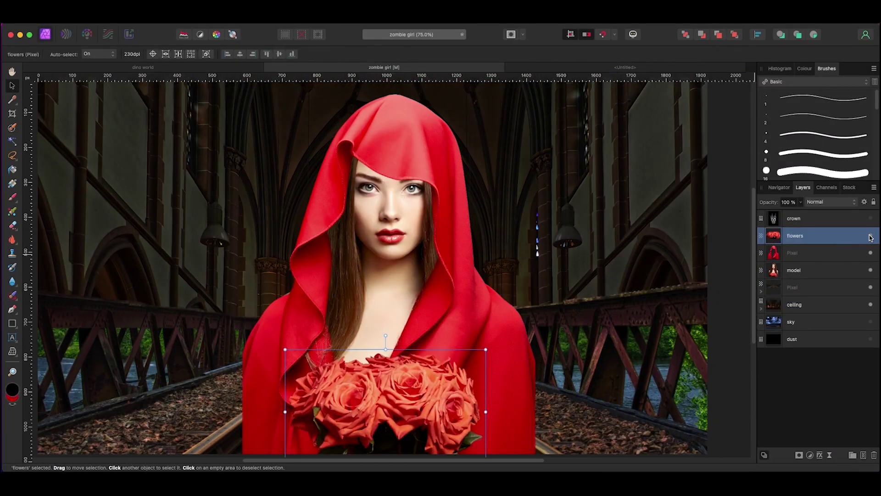
pyautogui.click(774, 253)
pyautogui.rightClick(170, 104)
pyautogui.moveTo(333, 155)
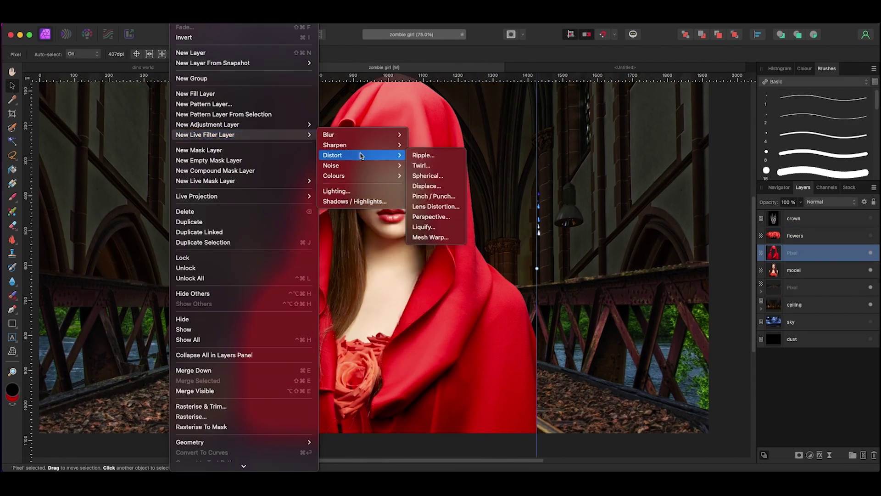
pyautogui.click(438, 237)
pyautogui.moveTo(243, 337); pyautogui.dragTo(236, 338)
pyautogui.moveTo(239, 402); pyautogui.dragTo(232, 405)
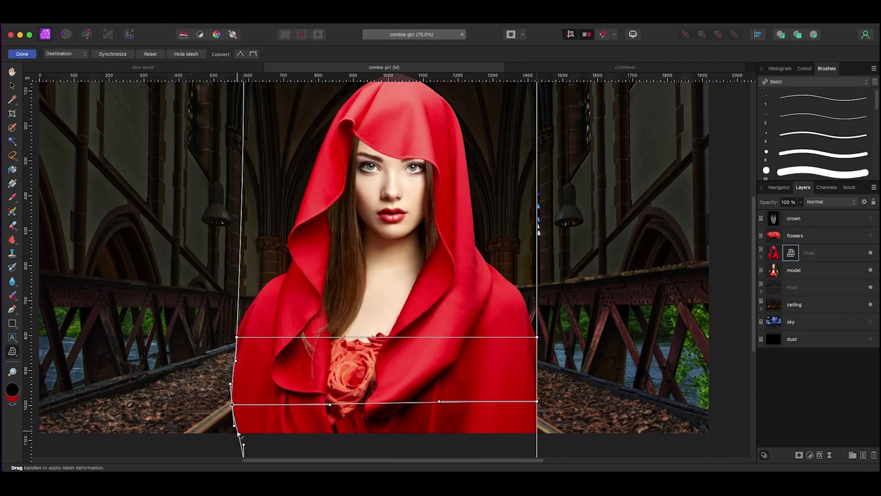
pyautogui.press('Return')
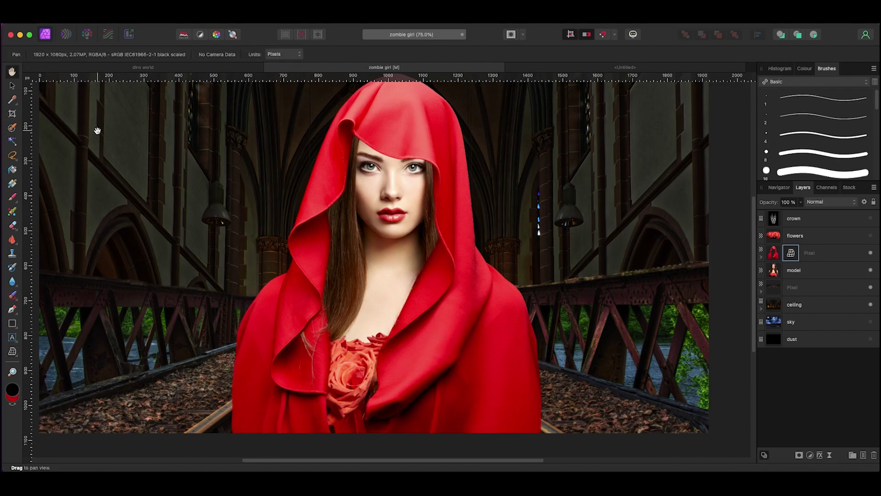
pyautogui.scroll(3, 388, 133)
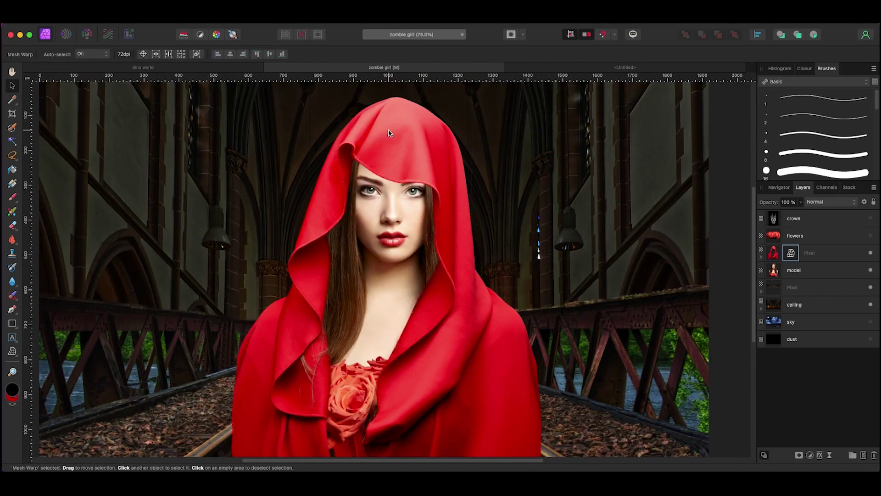
# Step: Add an HSL adjustment shifting the cloak's hue and lowering saturation and luminosity to near-black
pyautogui.click(809, 454)
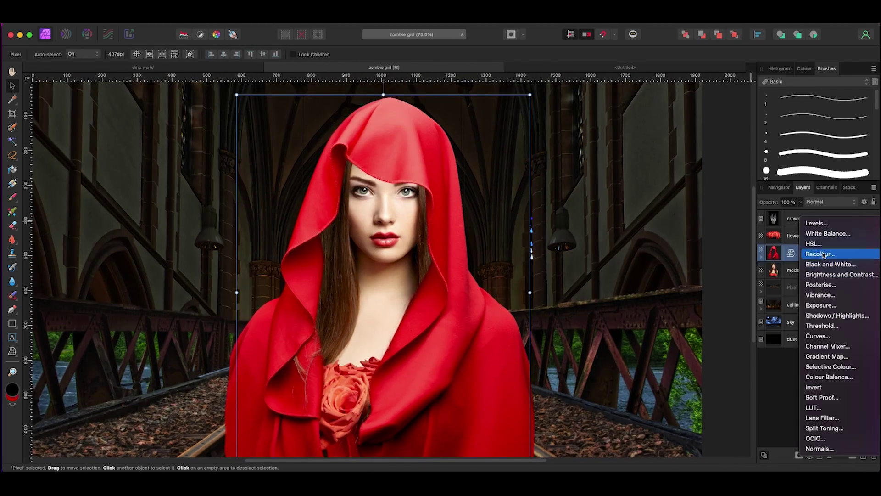
pyautogui.click(822, 243)
pyautogui.moveTo(639, 389)
pyautogui.mouseDown()
pyautogui.moveTo(623, 390)
pyautogui.moveTo(678, 389)
pyautogui.moveTo(598, 407)
pyautogui.mouseUp()
pyautogui.moveTo(638, 427); pyautogui.dragTo(602, 427)
pyautogui.moveTo(676, 389); pyautogui.dragTo(675, 389)
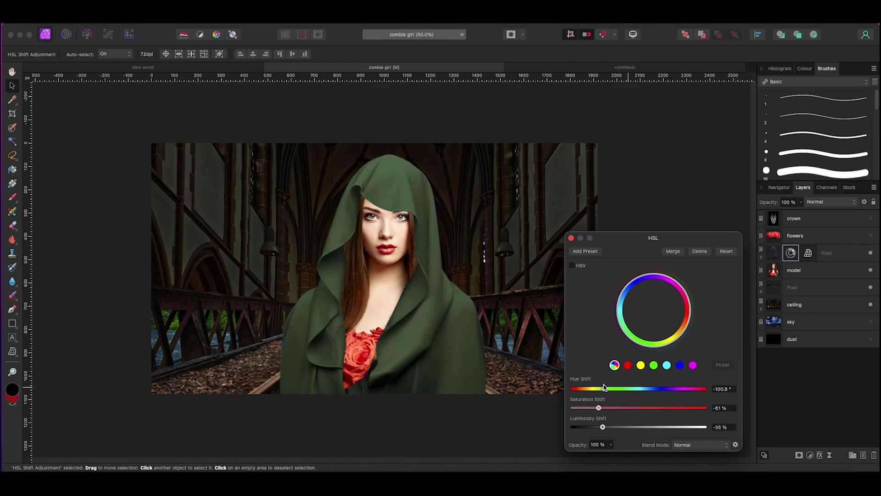
pyautogui.moveTo(599, 407); pyautogui.dragTo(591, 407)
pyautogui.moveTo(603, 426); pyautogui.dragTo(592, 428)
pyautogui.click(571, 237)
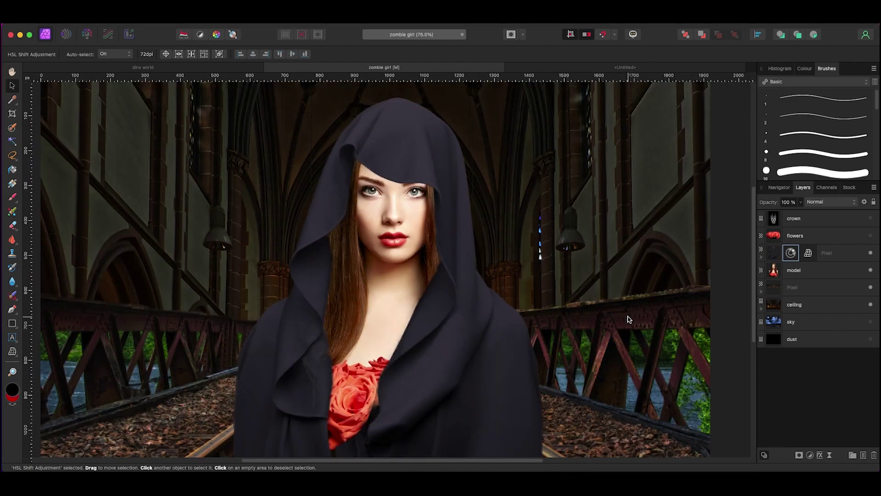
# Step: Trace a thin Pen path along the cloak edge at her neck and make it a selection
pyautogui.scroll(5, 543, 291)
pyautogui.scroll(5, 544, 291)
pyautogui.press('e')
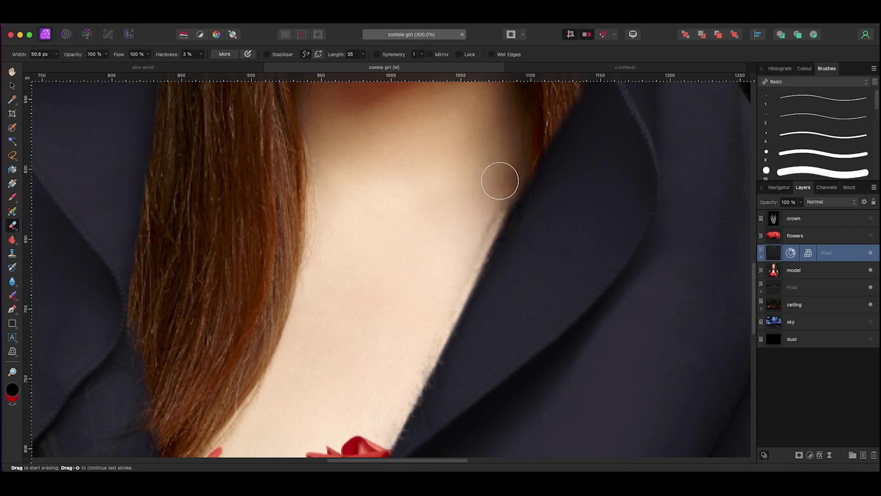
pyautogui.press('p')
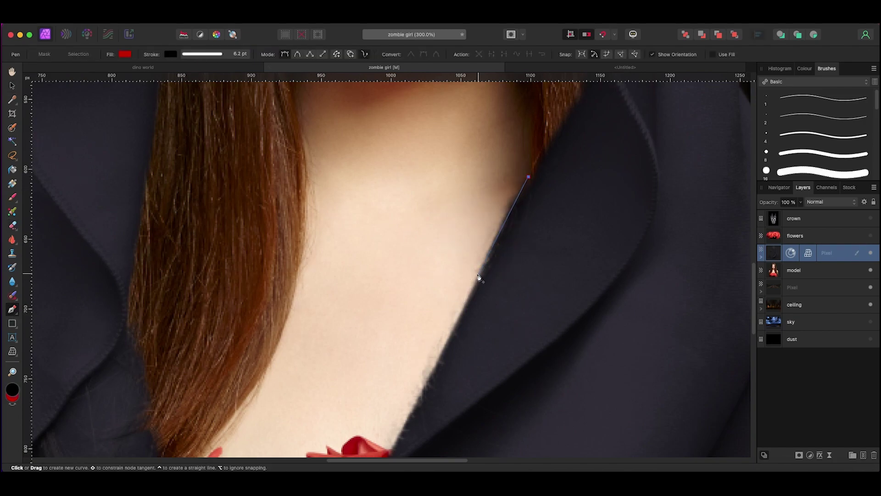
pyautogui.click(202, 54)
pyautogui.moveTo(205, 84); pyautogui.dragTo(186, 84)
pyautogui.moveTo(460, 315); pyautogui.dragTo(408, 419)
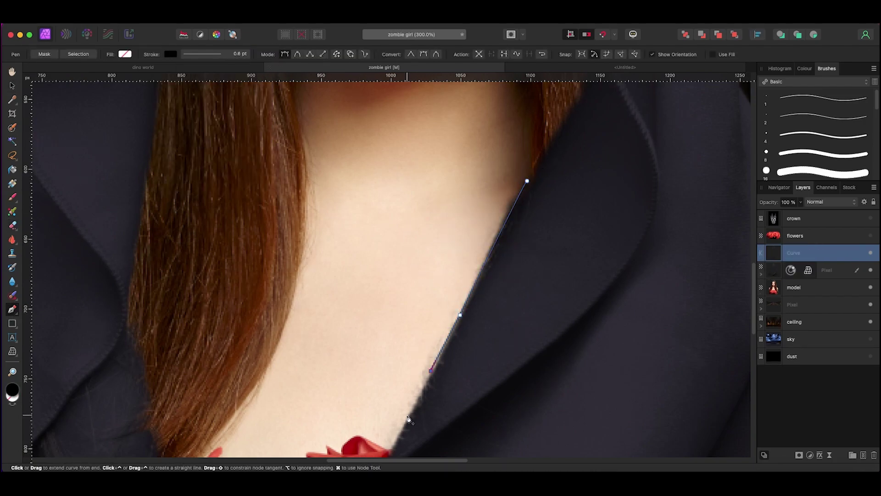
pyautogui.click(527, 182)
pyautogui.press('e')
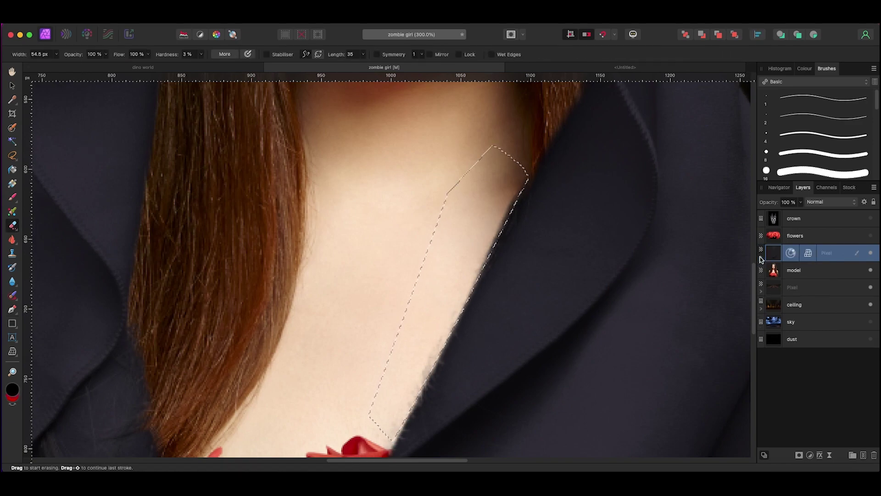
# Step: Erase the cloak layer's edge along the model's neckline
pyautogui.click(760, 257)
pyautogui.click(12, 88)
pyautogui.click(108, 255)
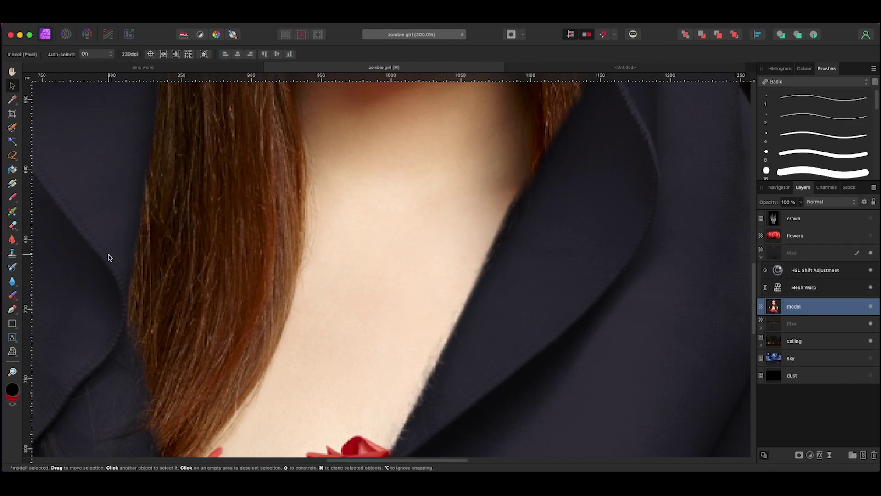
pyautogui.press('super+0')
pyautogui.scroll(5, 390, 263)
pyautogui.scroll(5, 431, 248)
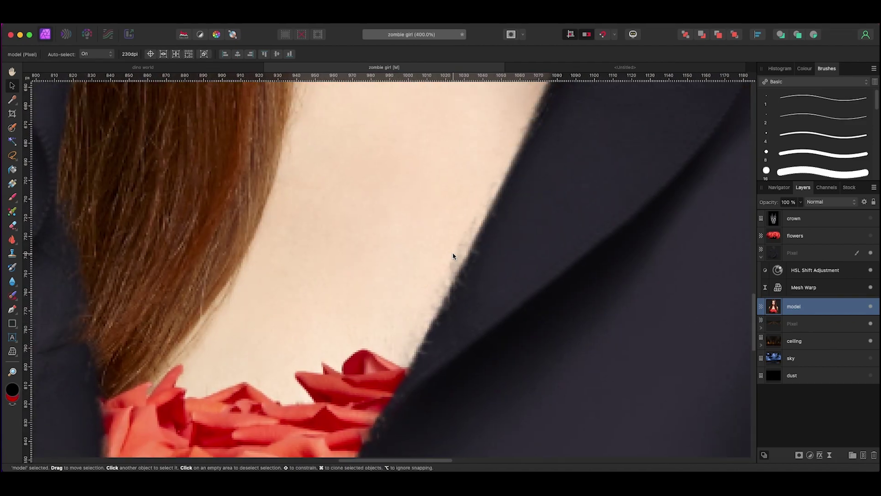
pyautogui.click(807, 253)
pyautogui.press('e')
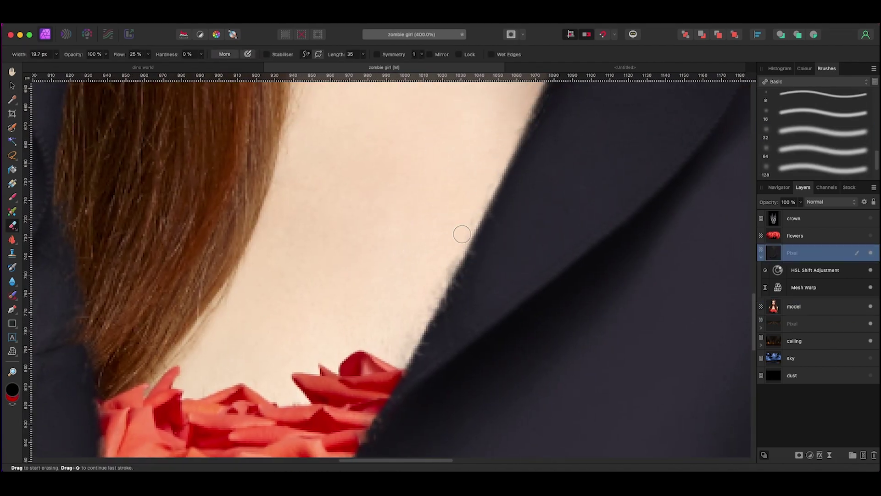
pyautogui.press('super+0')
# Step: Toggle the model's visibility to check the cloak, then add a new empty layer
pyautogui.click(870, 235)
pyautogui.scroll(4, 604, 334)
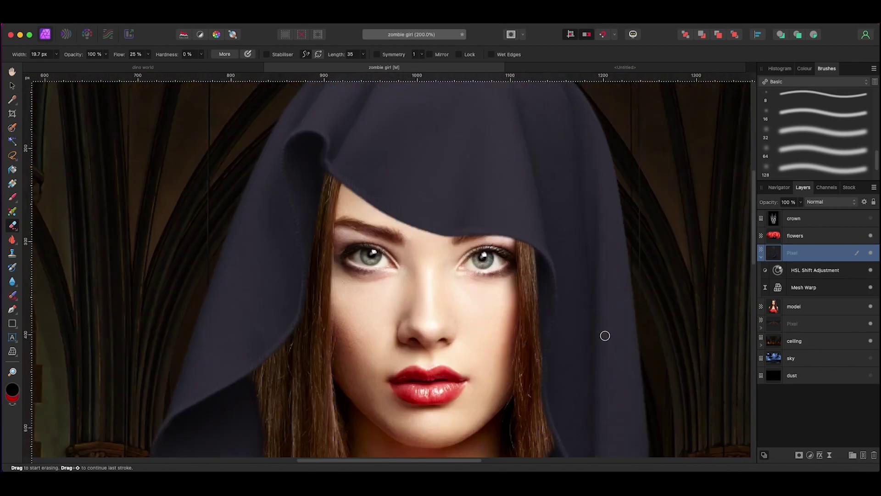
pyautogui.click(871, 306)
pyautogui.click(808, 306)
pyautogui.press('super+shift+n')
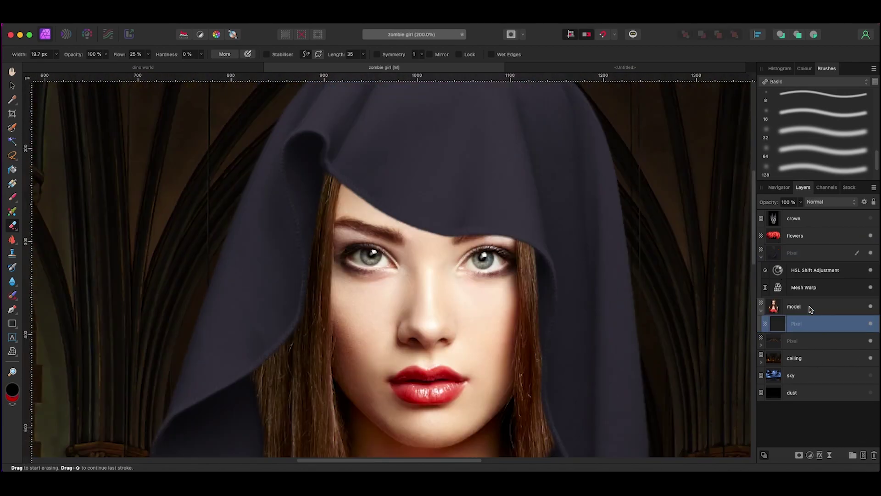
pyautogui.press('b')
pyautogui.scroll(3, 361, 206)
# Step: Add a Curves adjustment to the model layer, pulling the curve down to darken her
pyautogui.press('super+0')
pyautogui.click(807, 306)
pyautogui.click(810, 454)
pyautogui.click(821, 257)
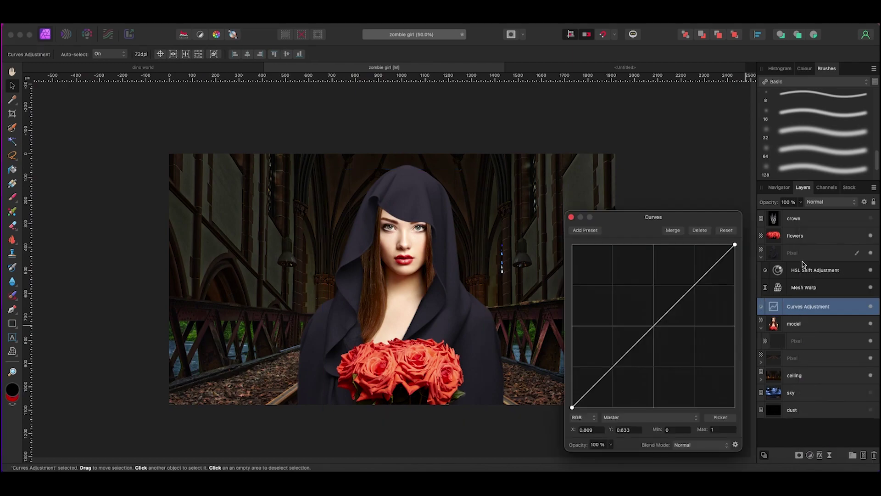
pyautogui.moveTo(686, 293); pyautogui.dragTo(687, 308)
pyautogui.click(649, 417)
# Step: Paint soft shadow with a smaller brush at 36% where the hood meets her neckline
pyautogui.press('b')
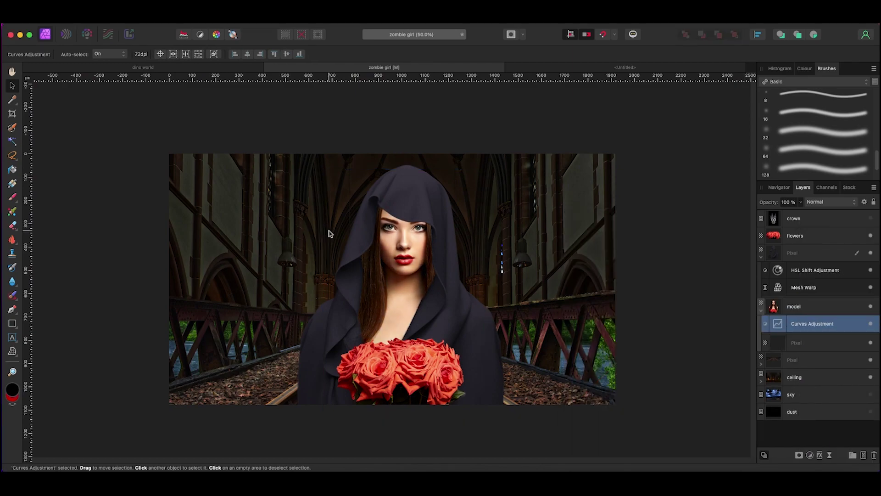
pyautogui.scroll(5, 329, 232)
pyautogui.click(106, 54)
pyautogui.hscroll(3, 375, 186)
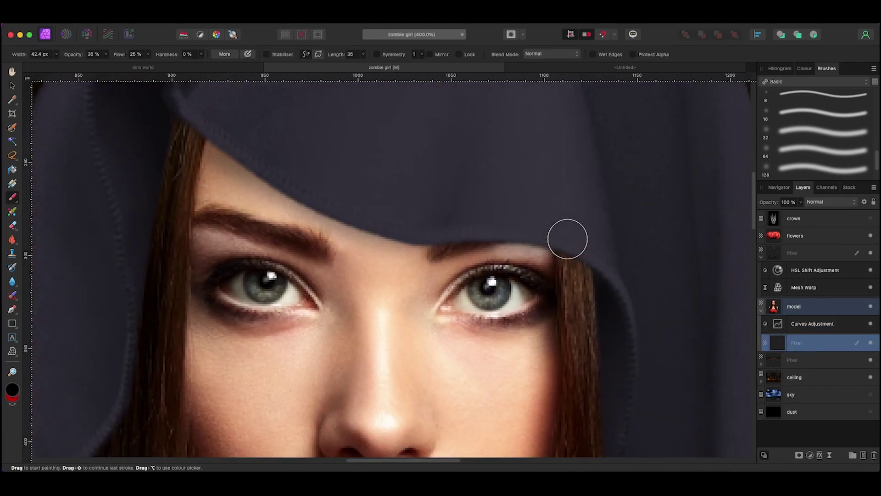
pyautogui.scroll(-3, 566, 236)
pyautogui.scroll(5, 566, 235)
pyautogui.press('[')
pyautogui.press('[')
pyautogui.scroll(-3, 380, 284)
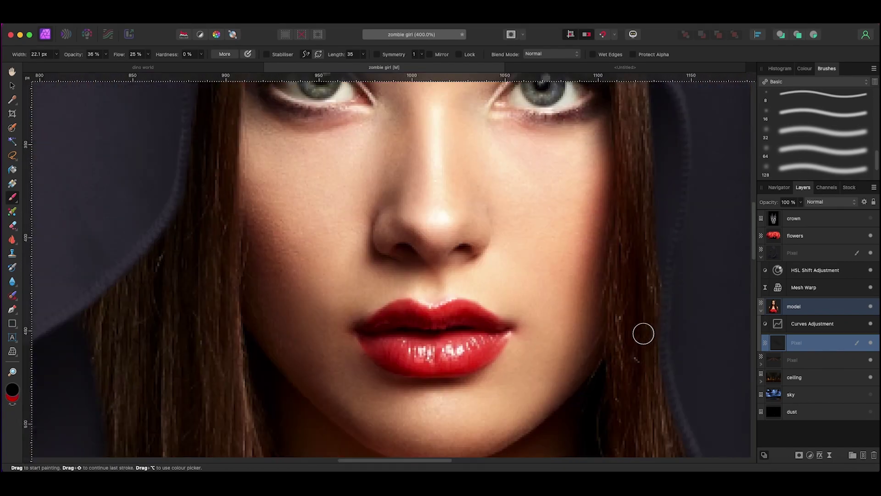
pyautogui.scroll(-3, 461, 226)
pyautogui.scroll(5, 445, 180)
pyautogui.moveTo(349, 368); pyautogui.dragTo(305, 455)
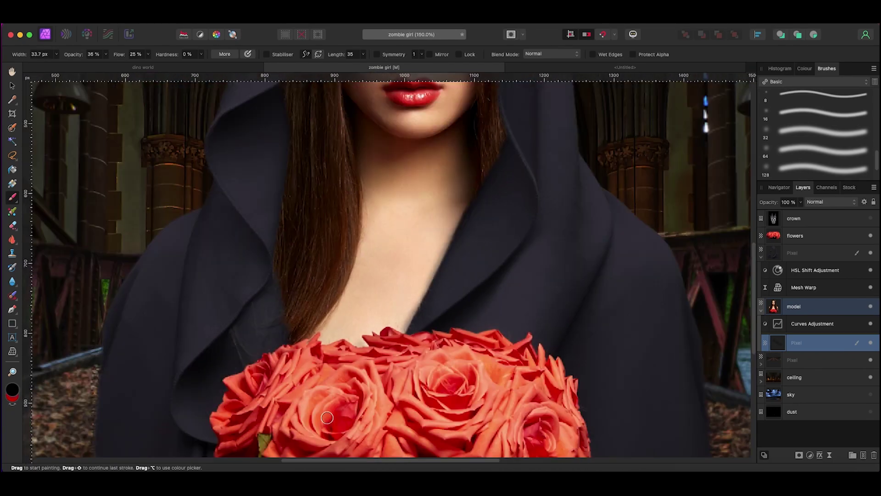
pyautogui.scroll(-5, 305, 455)
# Step: Lower the shading layer's opacity to 38% and add a new empty pixel layer
pyautogui.press('v')
pyautogui.scroll(3, 403, 230)
pyautogui.click(801, 202)
pyautogui.moveTo(801, 212); pyautogui.dragTo(750, 213)
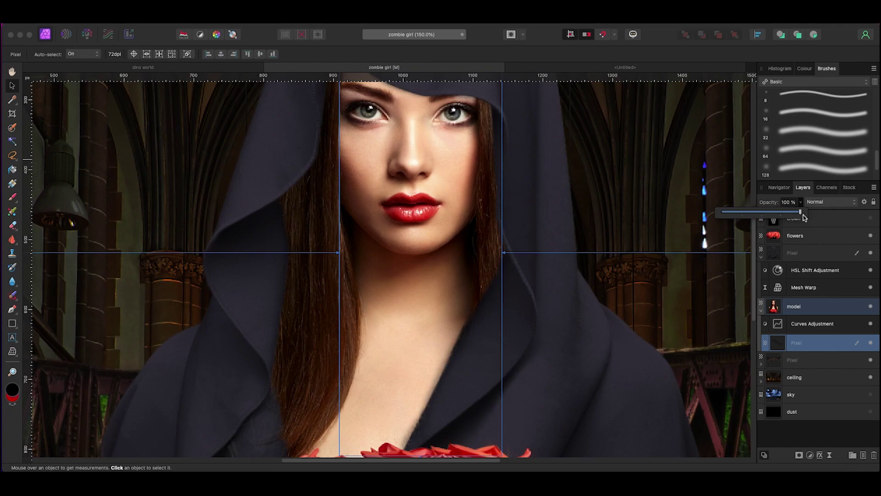
pyautogui.scroll(-3, 674, 177)
pyautogui.scroll(5, 394, 338)
pyautogui.hotkey('ctrl', 'shift', 'n')
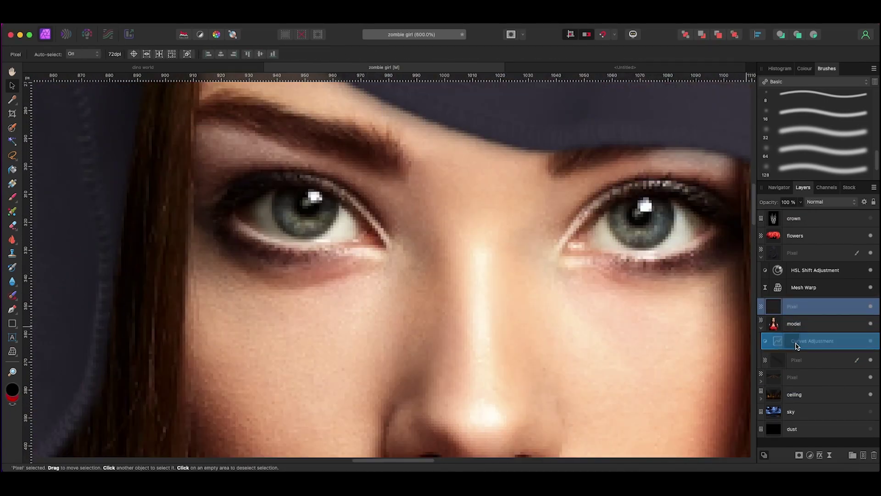
# Step: Paint both irises bright green on a pixel layer below the shading layer, at 92% opacity
pyautogui.moveTo(773, 311); pyautogui.dragTo(780, 367)
pyautogui.press('b')
pyautogui.click(804, 68)
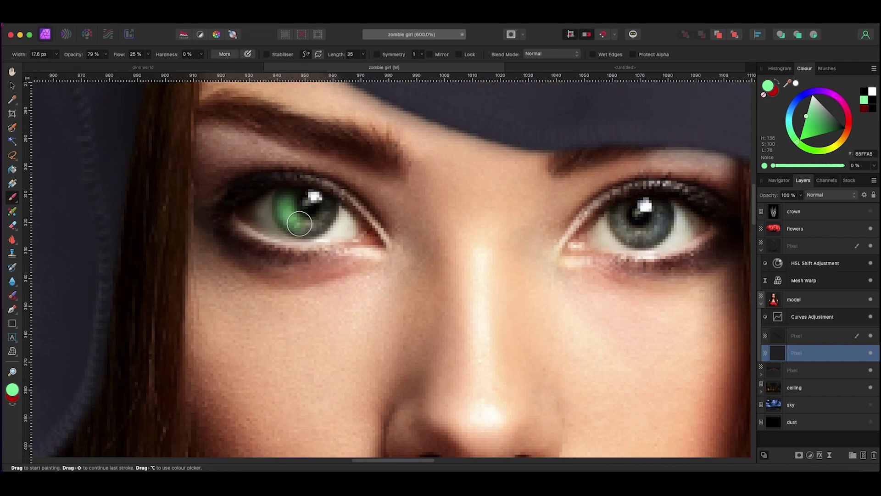
pyautogui.moveTo(300, 224); pyautogui.dragTo(321, 216)
pyautogui.hscroll(5, 458, 224)
pyautogui.hotkey('ctrl', '0')
pyautogui.press('v')
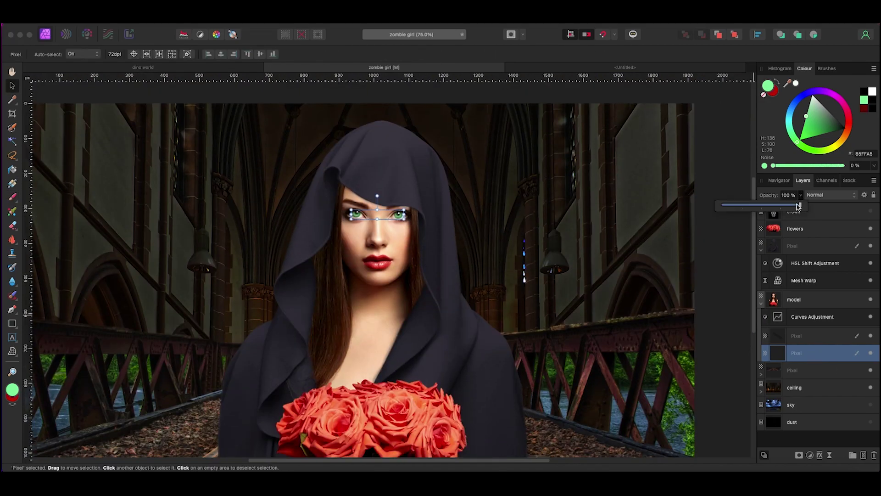
pyautogui.moveTo(800, 195); pyautogui.dragTo(809, 209)
# Step: Add an HSL Shift to the flowers layer: Hue -180°, Saturation -90%, Luminosity -72%
pyautogui.click(795, 229)
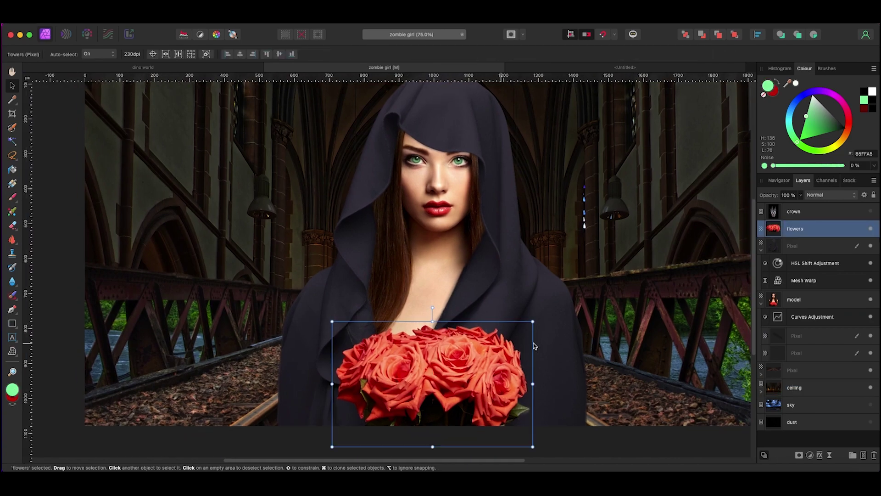
pyautogui.click(810, 455)
pyautogui.click(813, 242)
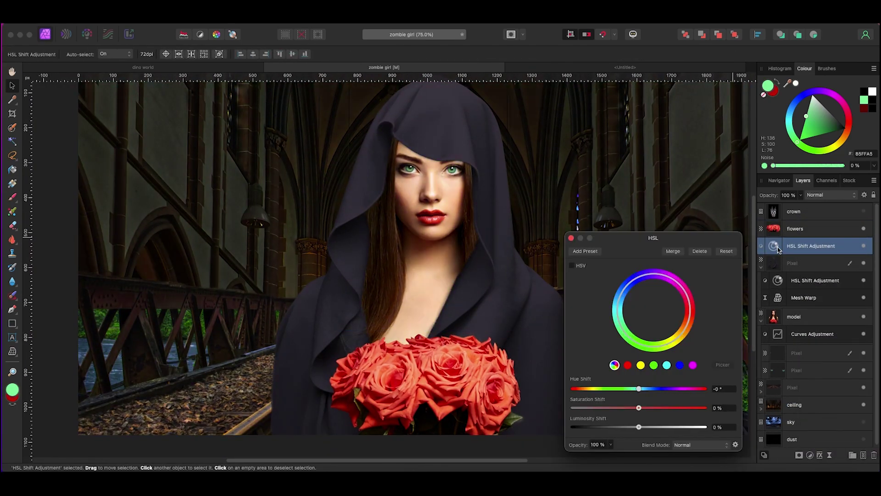
pyautogui.moveTo(638, 389)
pyautogui.mouseDown()
pyautogui.moveTo(621, 389)
pyautogui.moveTo(615, 408)
pyautogui.mouseUp()
pyautogui.moveTo(638, 426); pyautogui.dragTo(628, 426)
pyautogui.moveTo(620, 389)
pyautogui.mouseDown()
pyautogui.moveTo(587, 389)
pyautogui.moveTo(617, 427)
pyautogui.moveTo(601, 426)
pyautogui.moveTo(580, 408)
pyautogui.moveTo(594, 426)
pyautogui.mouseUp()
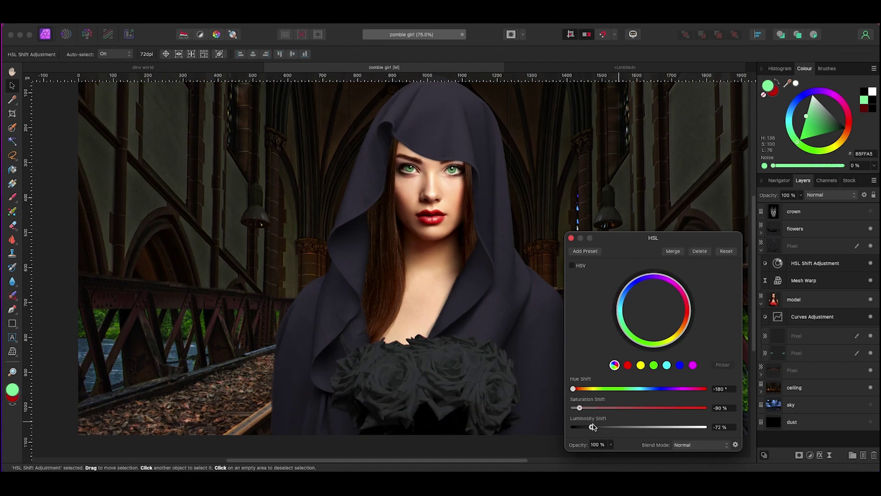
pyautogui.click(346, 233)
pyautogui.scroll(3, 345, 234)
# Step: Soften the hair edges with the Smudge Brush at an adjusted flow
pyautogui.click(12, 281)
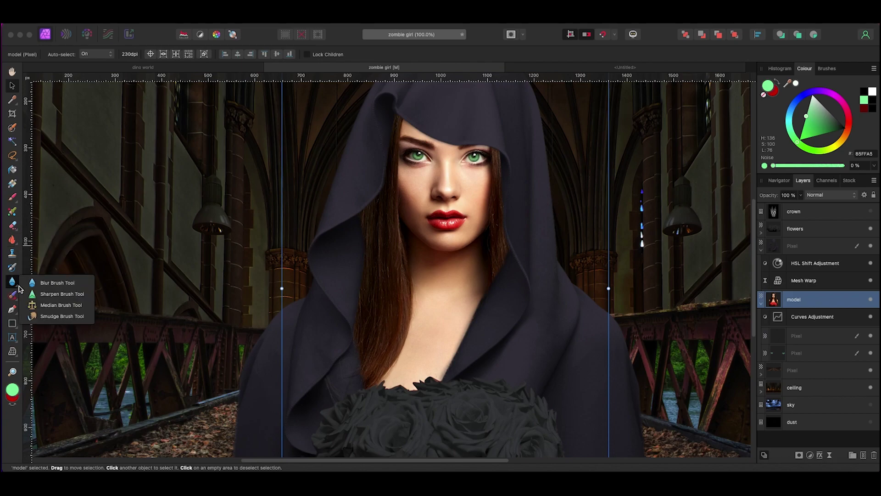
pyautogui.click(99, 54)
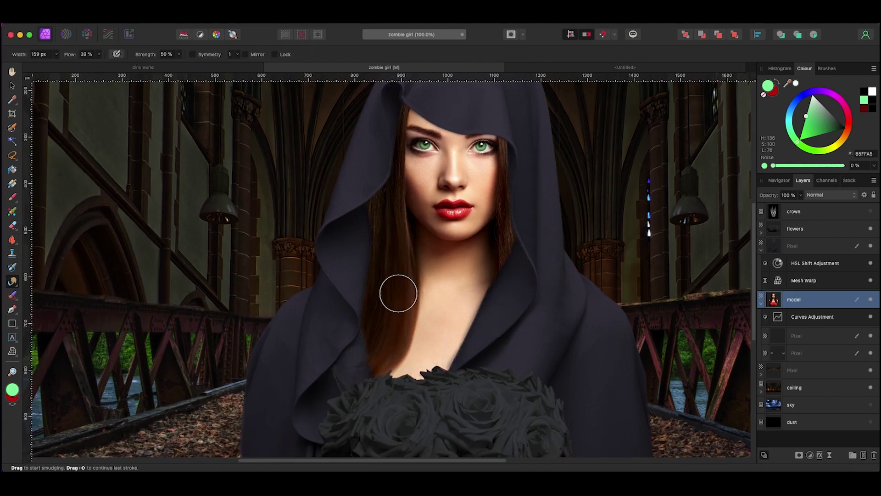
pyautogui.scroll(-5, 508, 258)
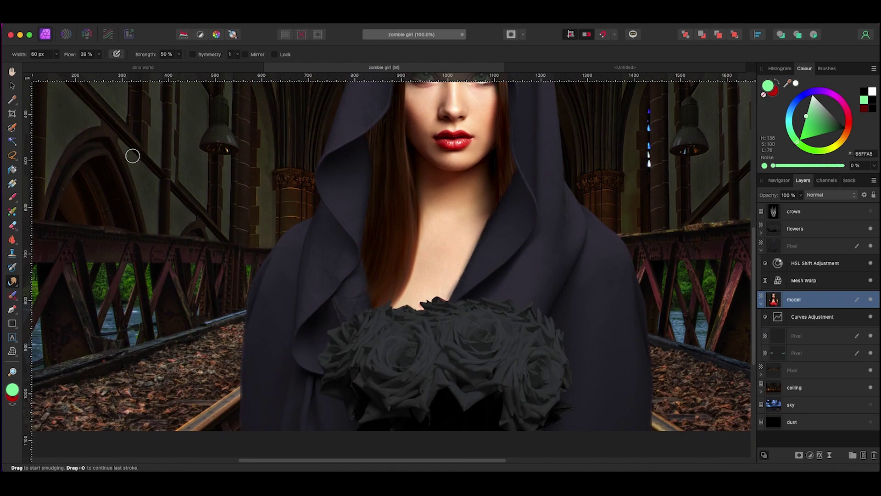
# Step: Mask the roses where they meet the hair, and move the blank pixel layer into the model group
pyautogui.click(760, 250)
pyautogui.click(761, 266)
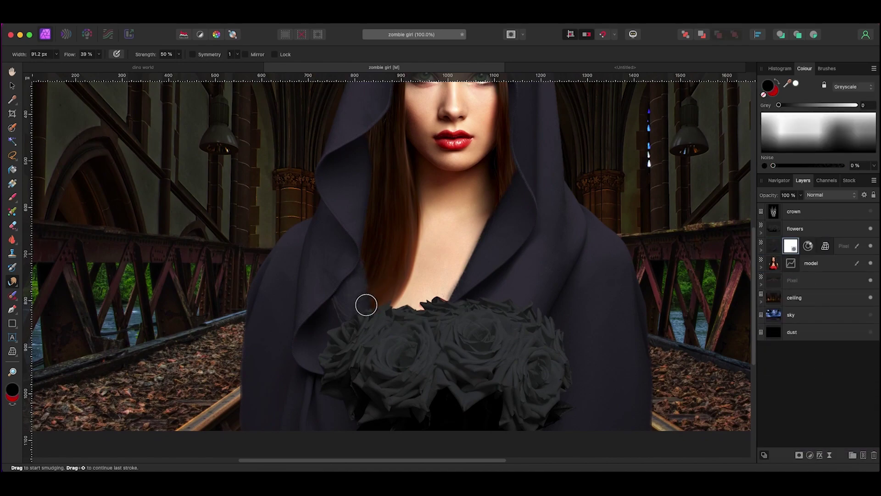
pyautogui.scroll(3, 353, 307)
pyautogui.click(13, 197)
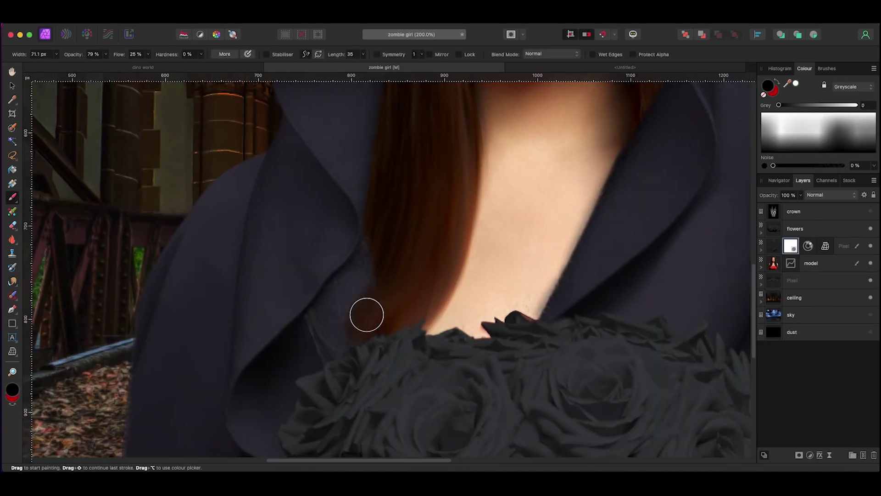
pyautogui.press('super+0')
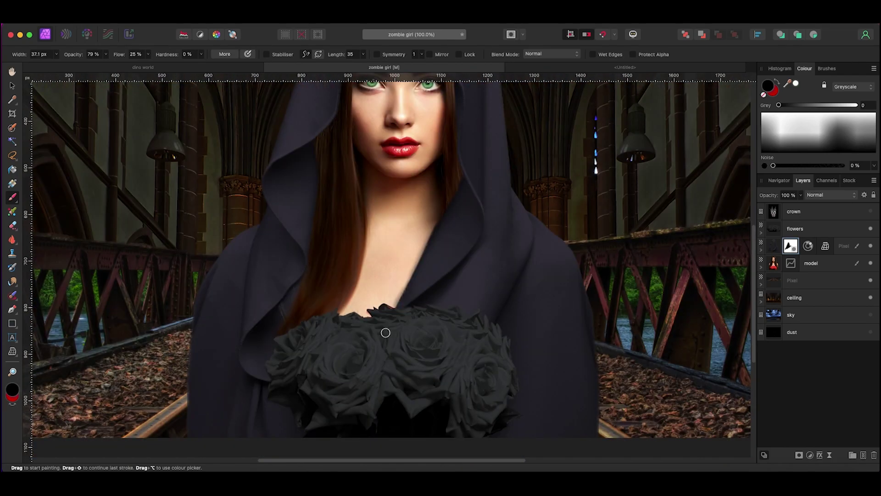
pyautogui.press('v')
pyautogui.scroll(5, 142, 233)
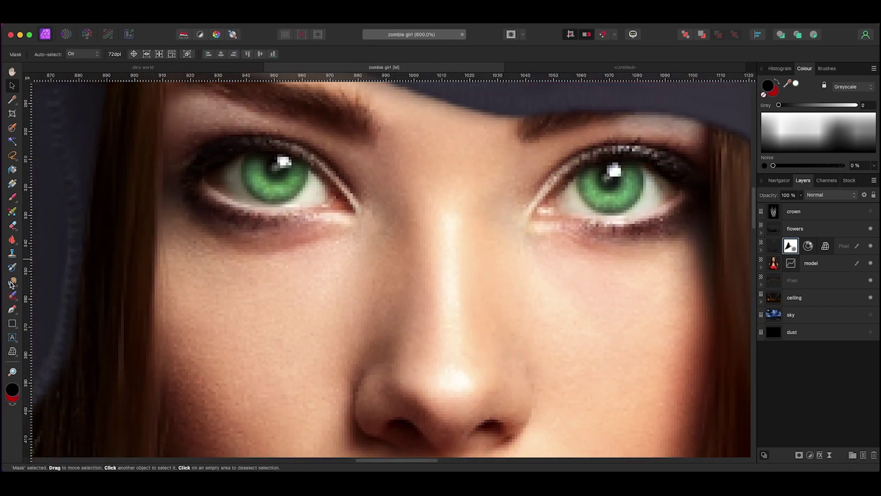
pyautogui.hscroll(2, 360, 357)
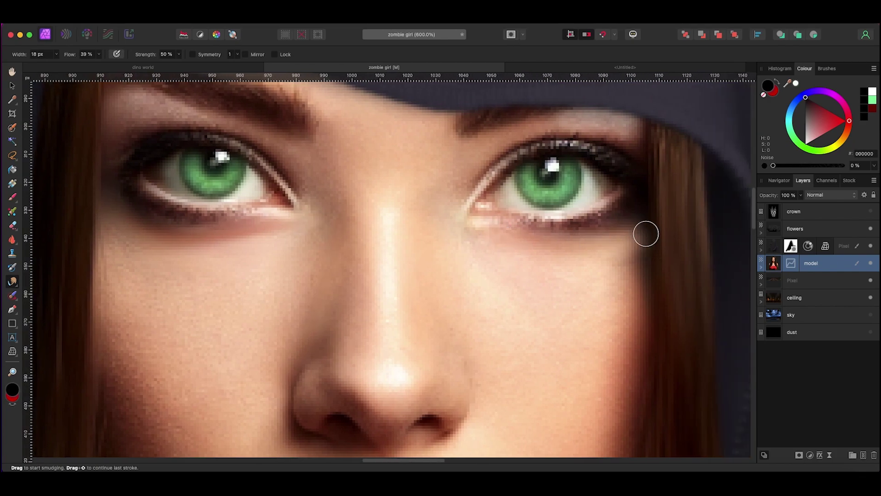
pyautogui.scroll(-5, 645, 232)
pyautogui.scroll(5, 266, 224)
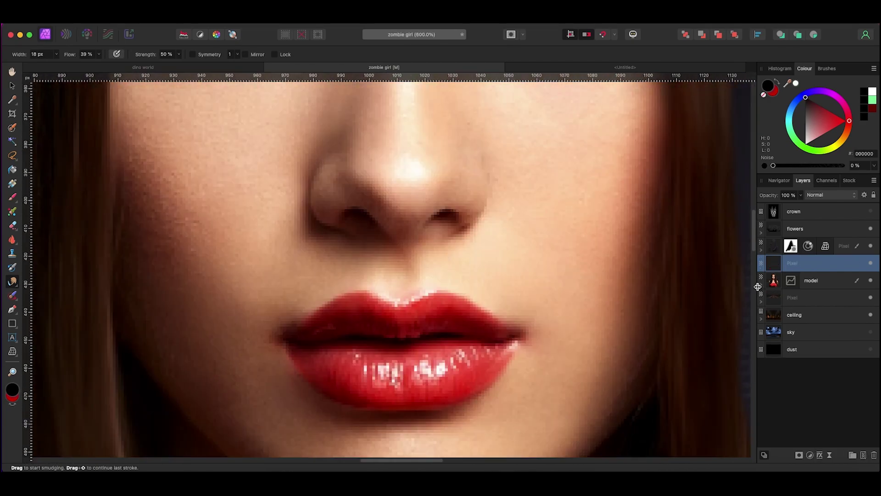
pyautogui.moveTo(758, 287); pyautogui.dragTo(790, 340)
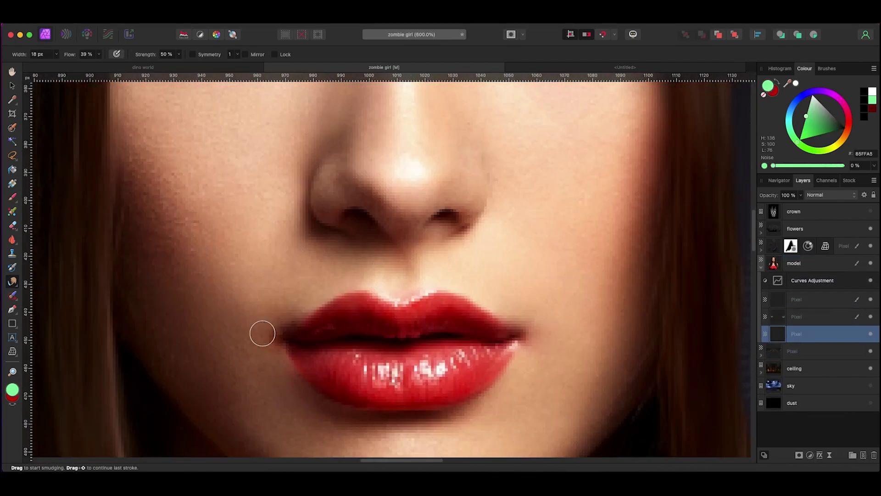
# Step: Paint the lips green on a Colour-blend pixel layer and lower that layer's opacity
pyautogui.click(12, 197)
pyautogui.click(831, 194)
pyautogui.click(821, 393)
pyautogui.moveTo(452, 370)
pyautogui.mouseDown()
pyautogui.moveTo(328, 351)
pyautogui.moveTo(376, 286)
pyautogui.mouseUp()
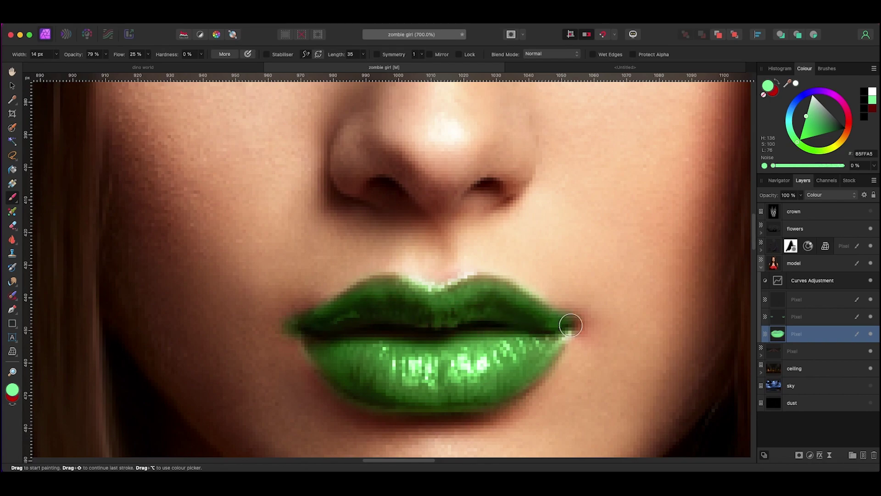
pyautogui.press('super+1')
pyautogui.click(801, 195)
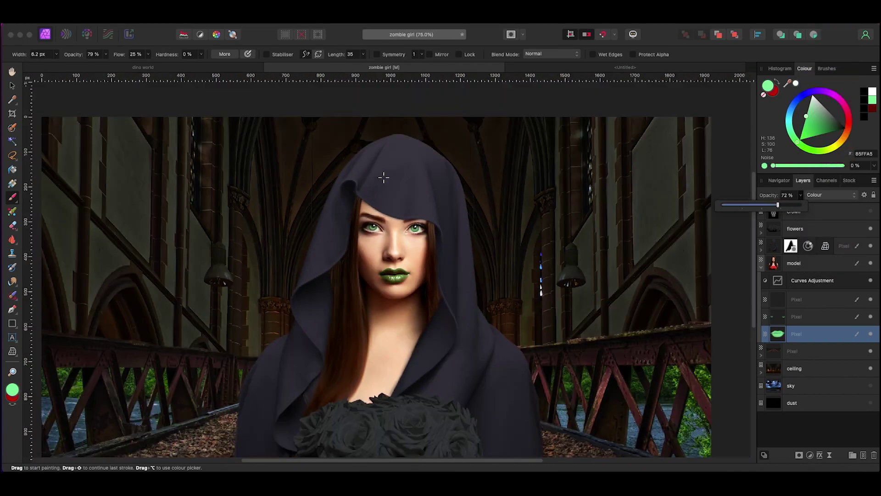
pyautogui.scroll(-5, 374, 177)
# Step: Give the roses an Outer Glow: radius 51.9 px, intensity 0%, colour sampled from the image
pyautogui.press('v')
pyautogui.click(795, 228)
pyautogui.click(819, 455)
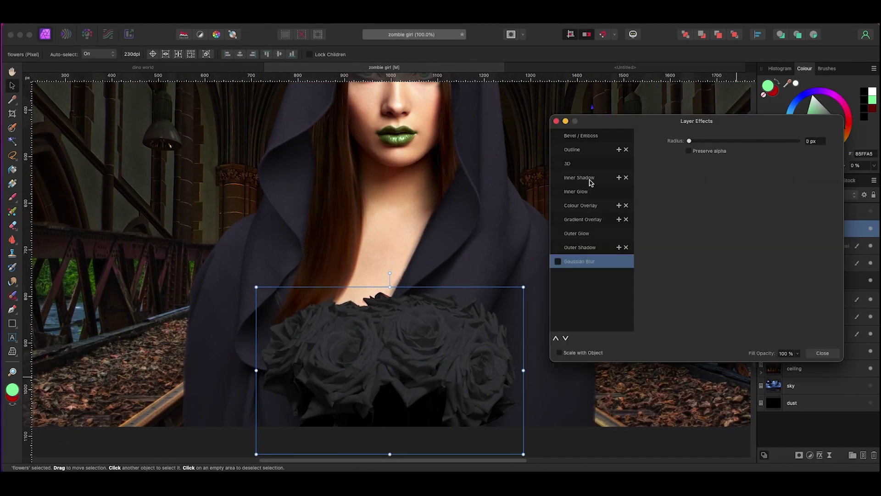
pyautogui.moveTo(798, 174); pyautogui.dragTo(689, 175)
pyautogui.moveTo(740, 163); pyautogui.dragTo(787, 164)
pyautogui.click(701, 186)
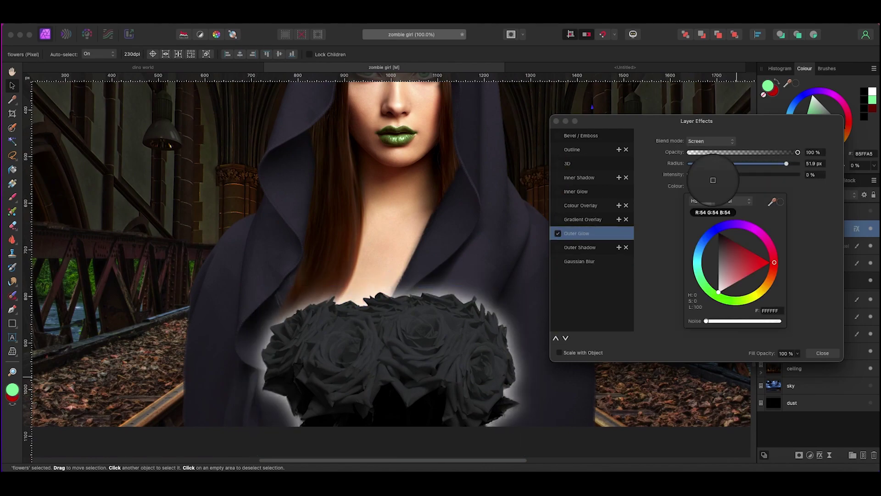
pyautogui.scroll(4, 427, 184)
pyautogui.moveTo(773, 202); pyautogui.dragTo(427, 152)
pyautogui.click(823, 353)
# Step: Return to the brush, adjust the view, and select the crown image layer
pyautogui.press('b')
pyautogui.scroll(5, 368, 141)
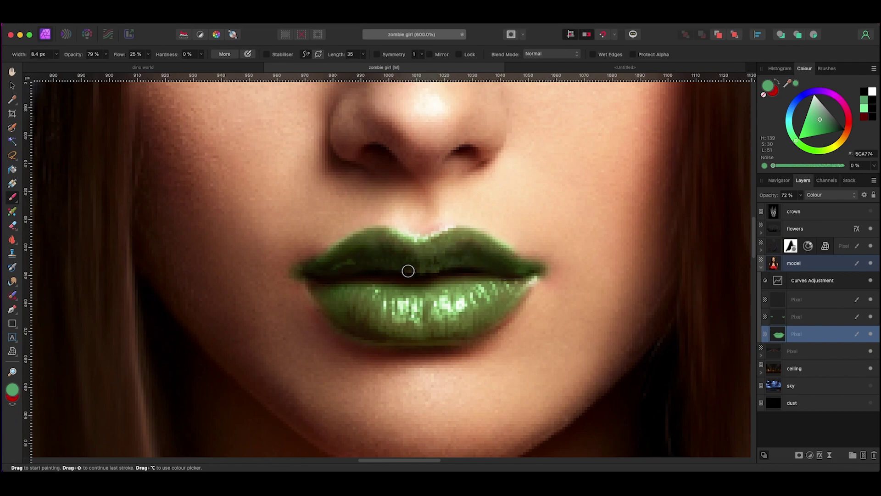
pyautogui.scroll(-10, 315, 296)
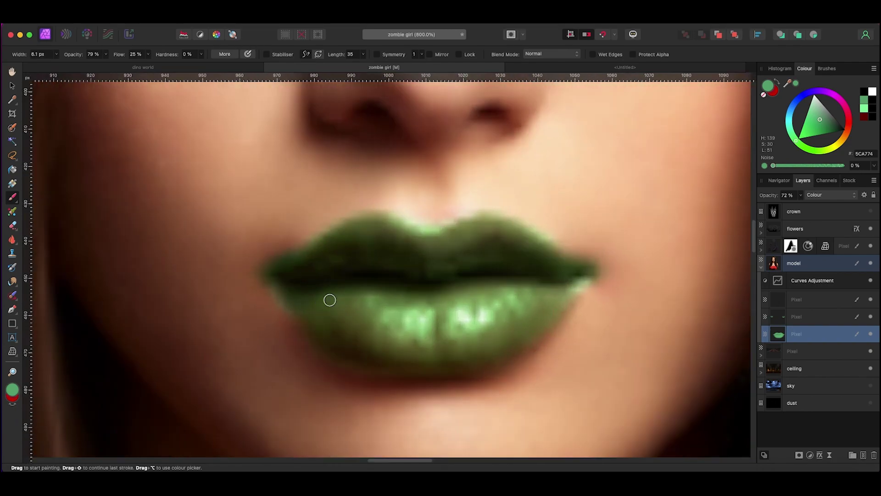
pyautogui.press('v')
pyautogui.click(112, 162)
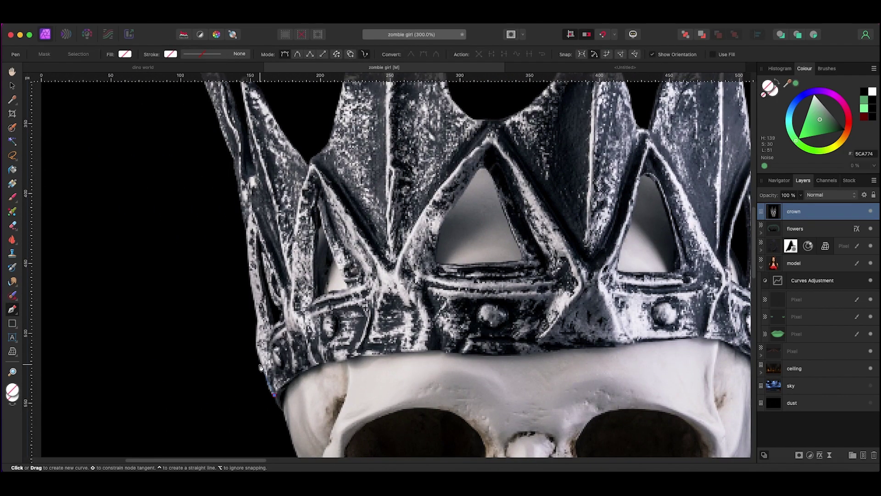
# Step: Start a Pen outline around the crown, tracing up its left edge
pyautogui.click(260, 367)
pyautogui.click(250, 260)
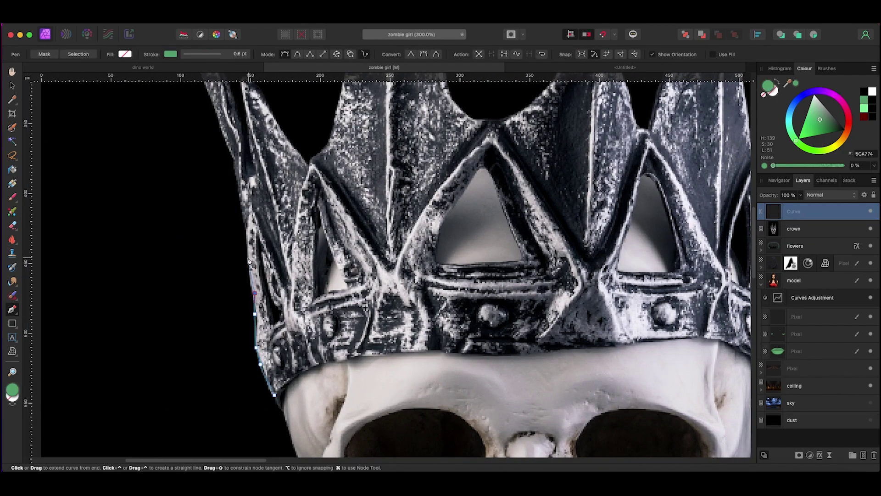
pyautogui.click(247, 230)
pyautogui.click(242, 195)
pyautogui.scroll(5, 183, 329)
pyautogui.click(219, 313)
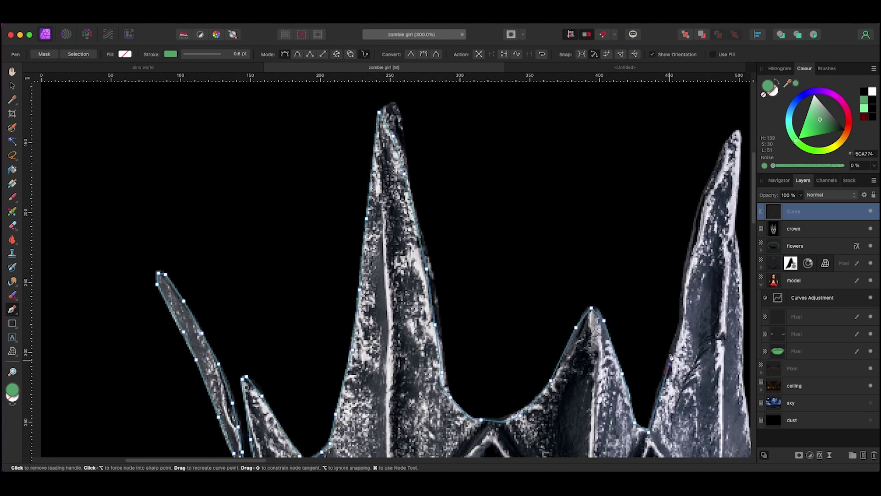
# Step: Trace the crown's lower edge and close the outline
pyautogui.scroll(2, 670, 358)
pyautogui.hscroll(3, 671, 358)
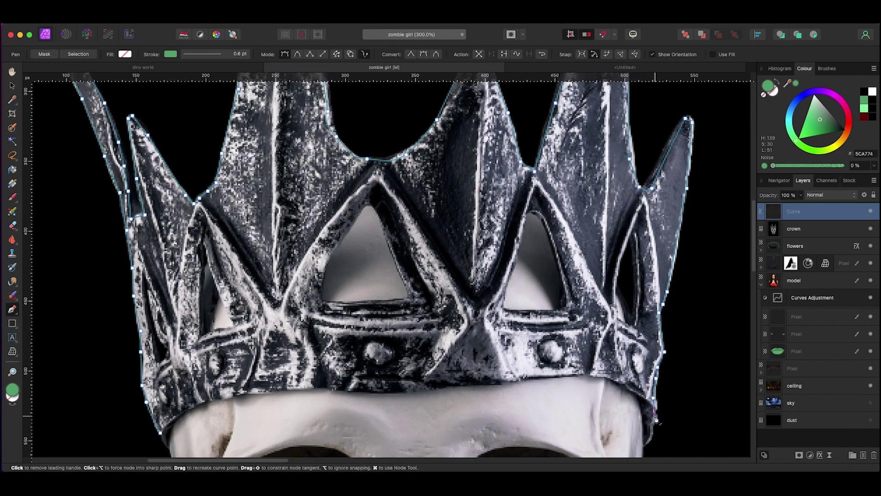
pyautogui.scroll(-3, 656, 420)
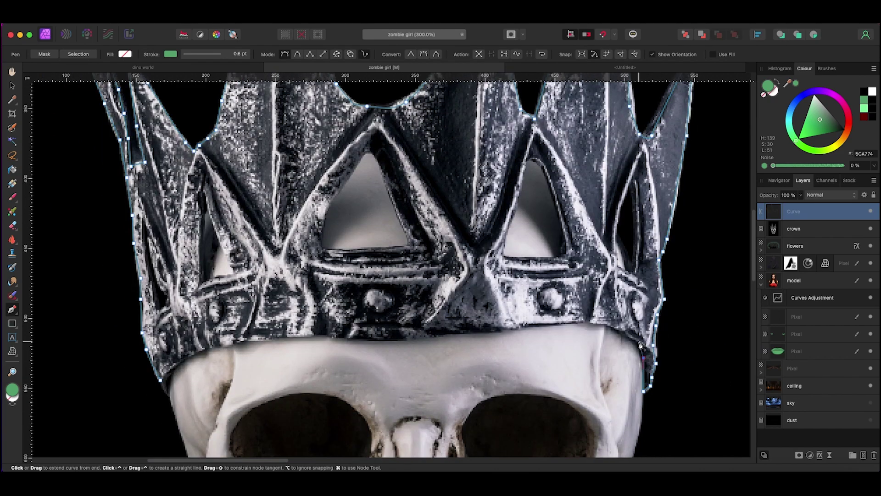
pyautogui.click(452, 338)
pyautogui.click(419, 339)
pyautogui.click(395, 339)
pyautogui.click(371, 338)
pyautogui.hscroll(-3, 340, 337)
pyautogui.click(390, 331)
# Step: Turn the outline into a crown mask and bring up Refine Selection
pyautogui.click(45, 55)
pyautogui.press('super+1')
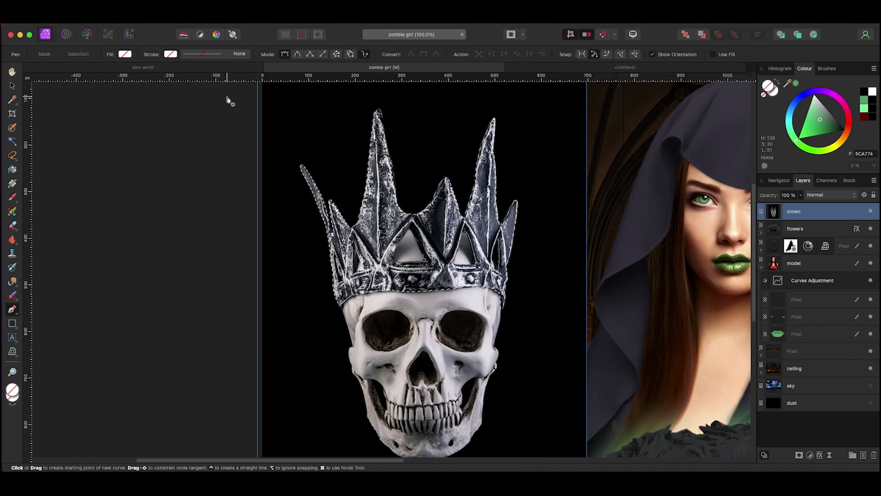
pyautogui.click(205, 5)
pyautogui.click(215, 299)
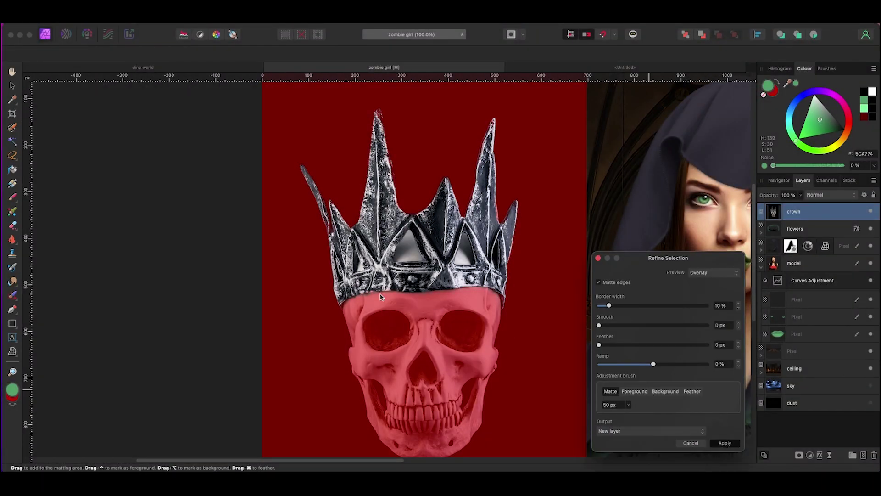
# Step: Apply the refined crown edges and select the left crown opening with a Pen outline
pyautogui.press('Return')
pyautogui.press('super+3')
pyautogui.scroll(-5, 322, 276)
pyautogui.press('p')
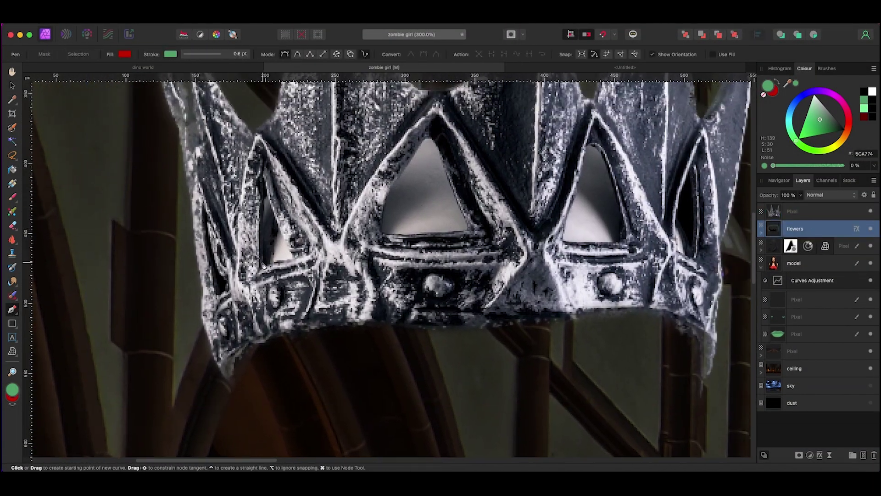
pyautogui.click(265, 264)
pyautogui.click(265, 196)
pyautogui.click(287, 246)
pyautogui.click(78, 54)
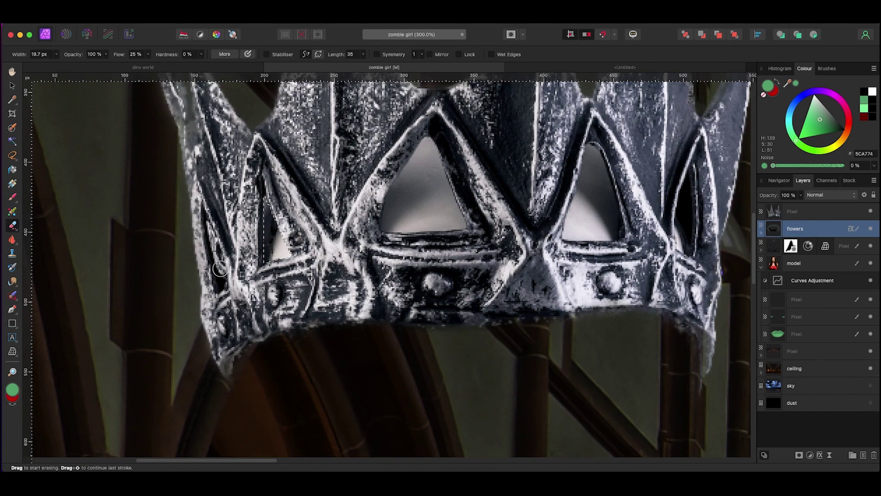
# Step: Outline the middle crown opening as a selection, then deselect
pyautogui.press('p')
pyautogui.click(373, 232)
pyautogui.click(409, 231)
pyautogui.click(434, 231)
pyautogui.click(454, 230)
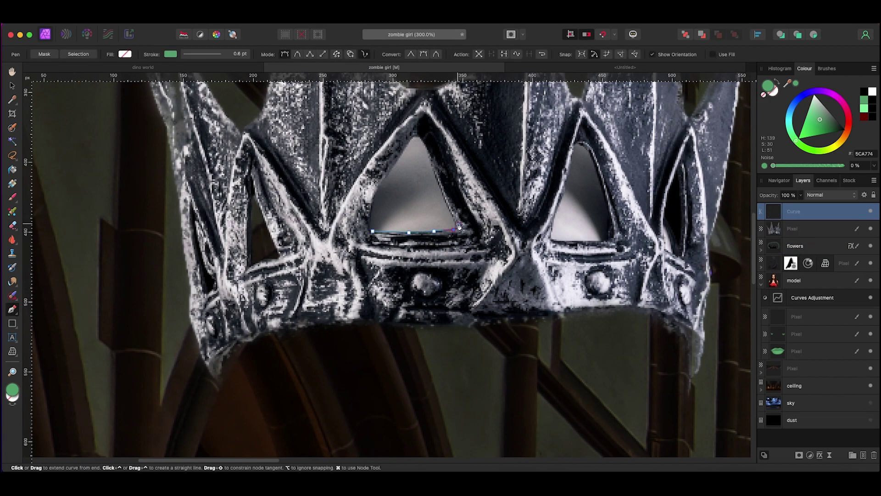
pyautogui.click(372, 232)
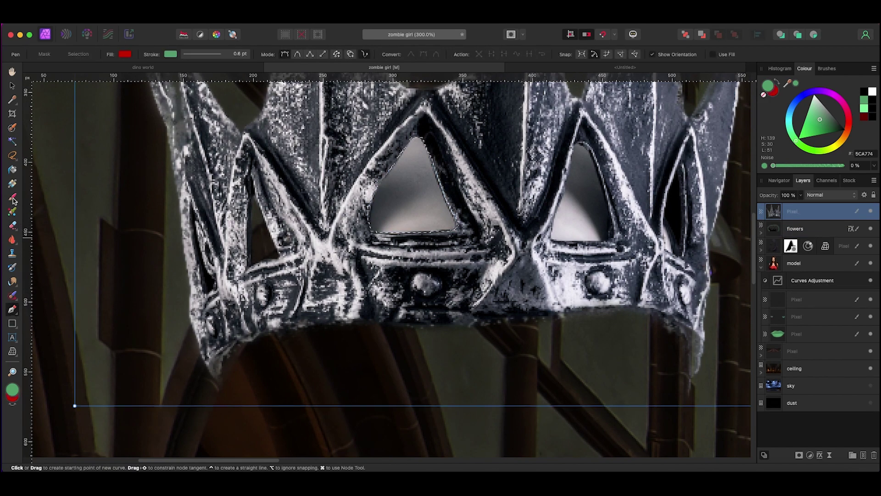
pyautogui.press('super+d')
# Step: Select the right triangle opening, delete its background, and deselect
pyautogui.hscroll(5, 385, 264)
pyautogui.click(410, 246)
pyautogui.click(415, 223)
pyautogui.click(424, 189)
pyautogui.click(430, 157)
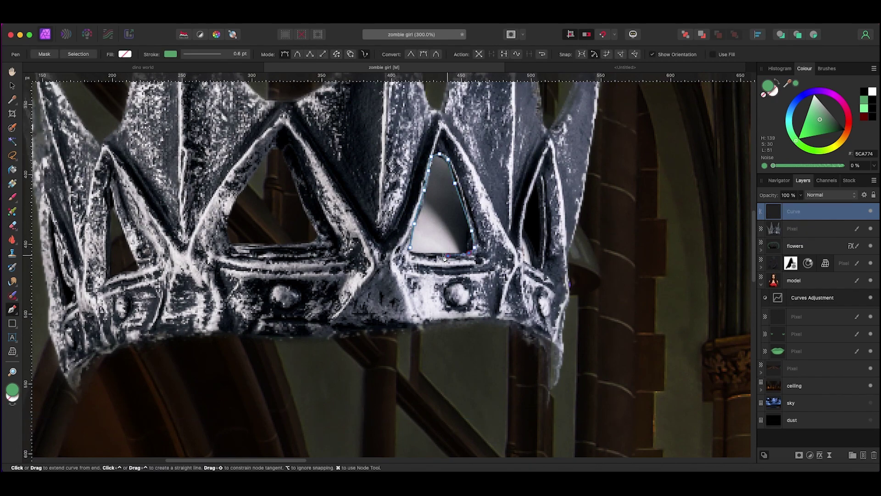
pyautogui.click(444, 257)
pyautogui.press('Delete')
pyautogui.press('super+d')
pyautogui.press('super+0')
# Step: Select the roses and the model together and scale them down slightly
pyautogui.press('v')
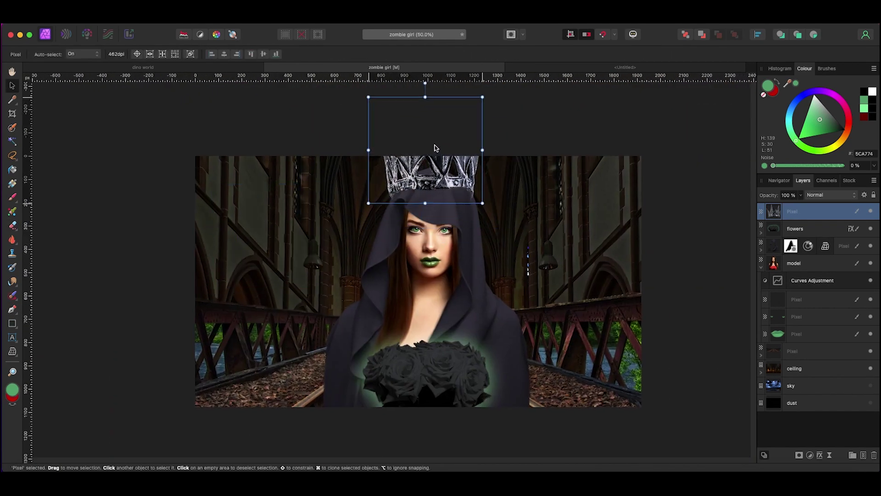
pyautogui.scroll(5, 436, 148)
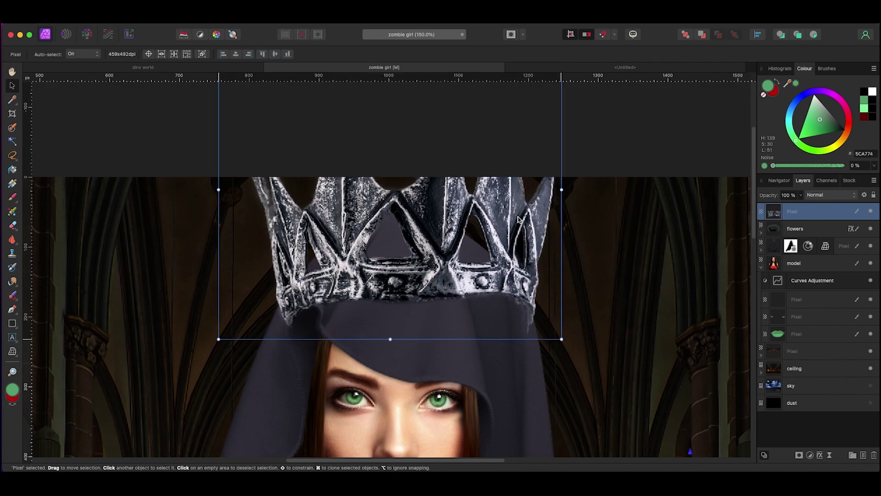
pyautogui.press('super+0')
pyautogui.click(770, 246)
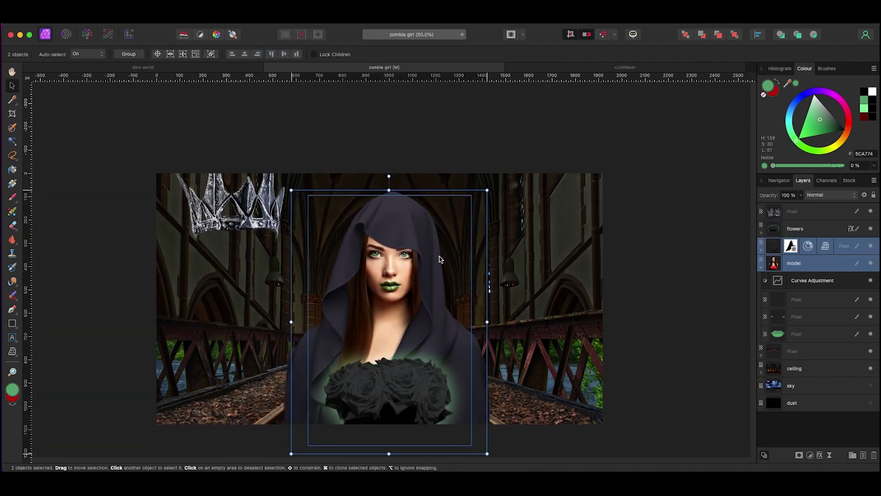
pyautogui.keyDown('shift'); pyautogui.click(416, 251); pyautogui.keyUp('shift')
pyautogui.moveTo(488, 183); pyautogui.dragTo(476, 193)
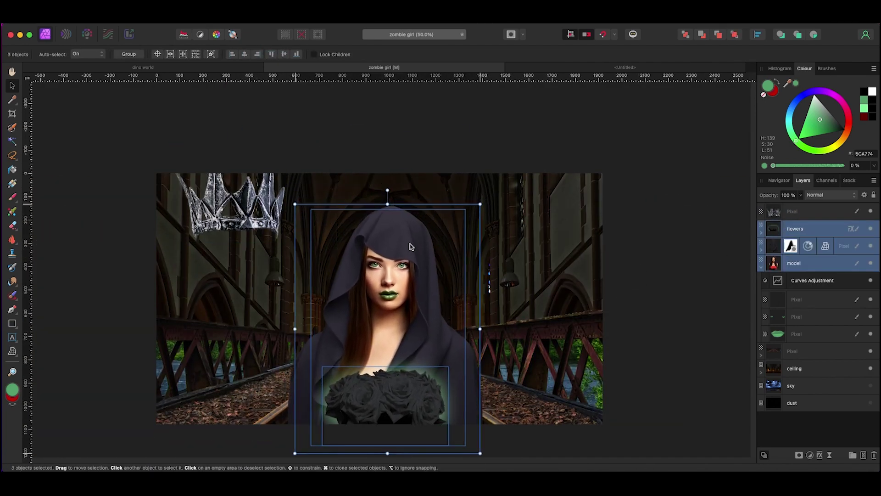
# Step: Move the silver crown onto the model's hooded head
pyautogui.click(251, 198)
pyautogui.moveTo(251, 198); pyautogui.dragTo(410, 200)
pyautogui.scroll(3, 311, 208)
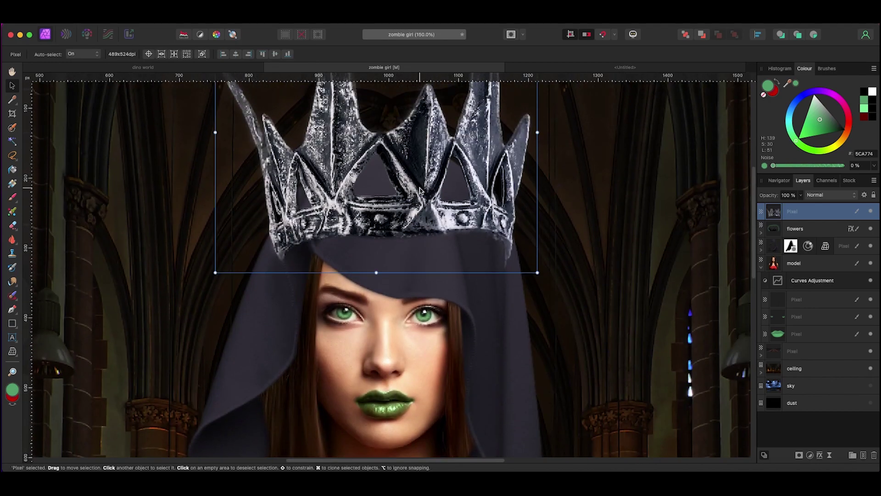
# Step: Mask the crown and raise a Curves green channel to tint the cathedral background
pyautogui.hotkey('ctrl', 'm')
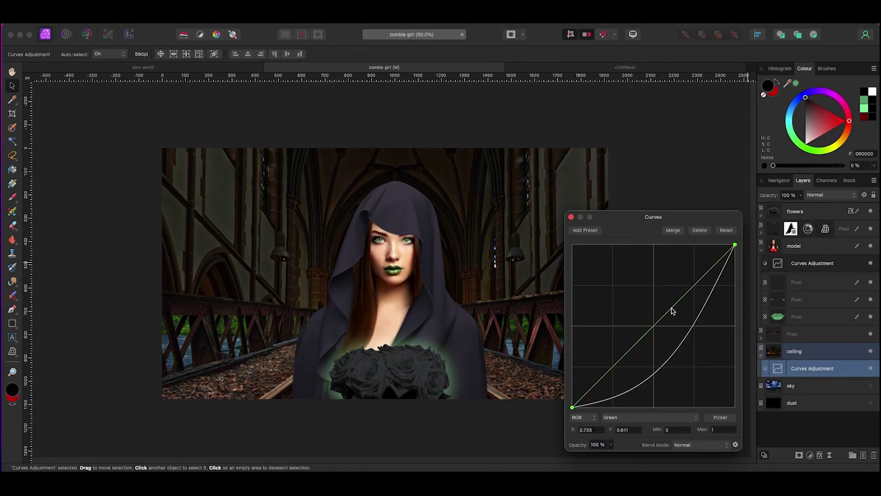
pyautogui.moveTo(669, 310); pyautogui.dragTo(669, 296)
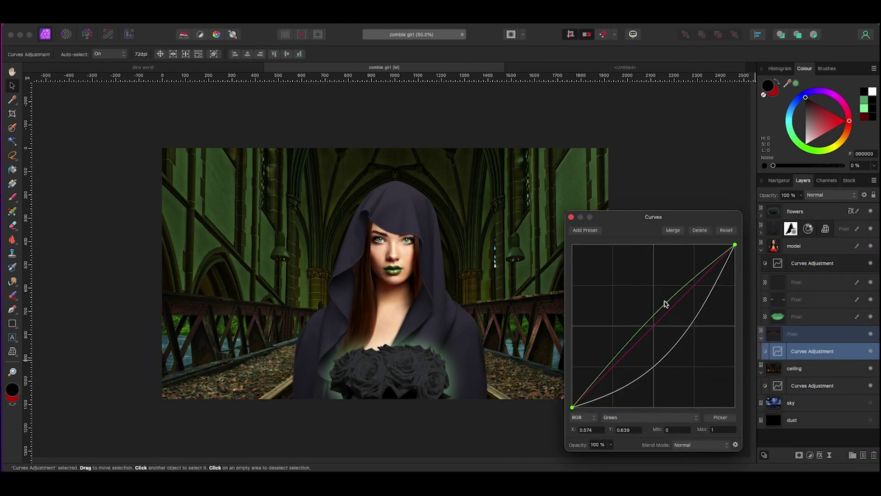
pyautogui.click(571, 217)
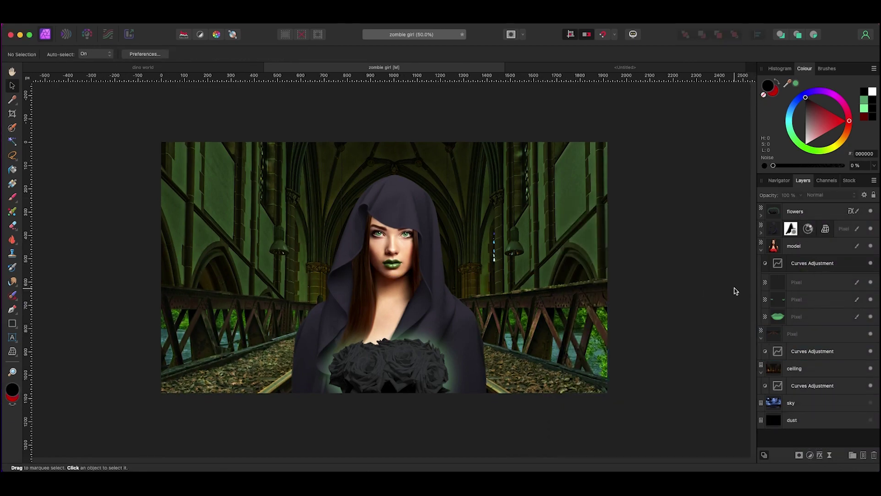
# Step: Hide the model to check the background, and add a blank pixel layer
pyautogui.click(870, 245)
pyautogui.click(790, 332)
pyautogui.hotkey('ctrl', 'shift', 'n')
pyautogui.press('b')
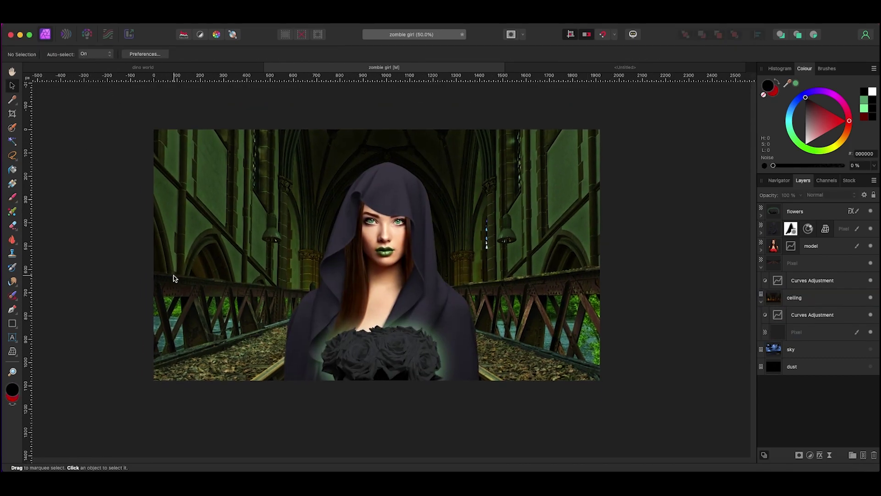
# Step: Drop a stock 'rust' texture below the model layer, blended as Overlay at 28% opacity
pyautogui.click(849, 180)
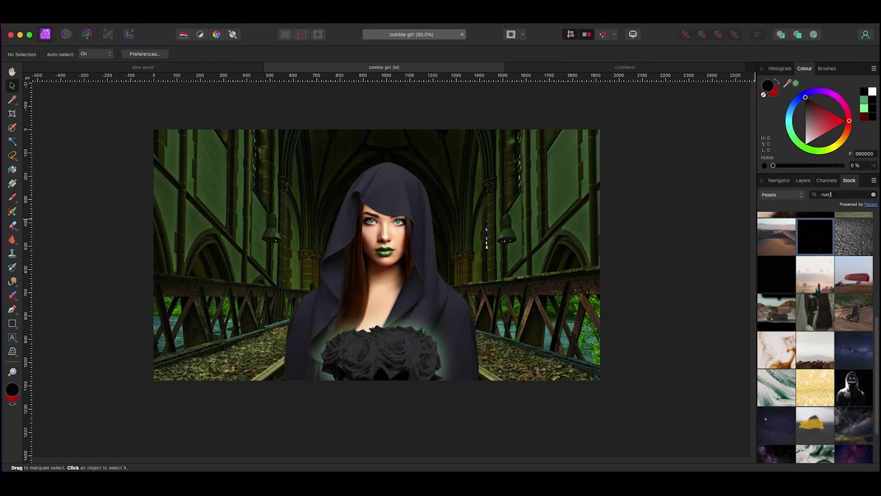
pyautogui.moveTo(815, 305); pyautogui.dragTo(656, 308)
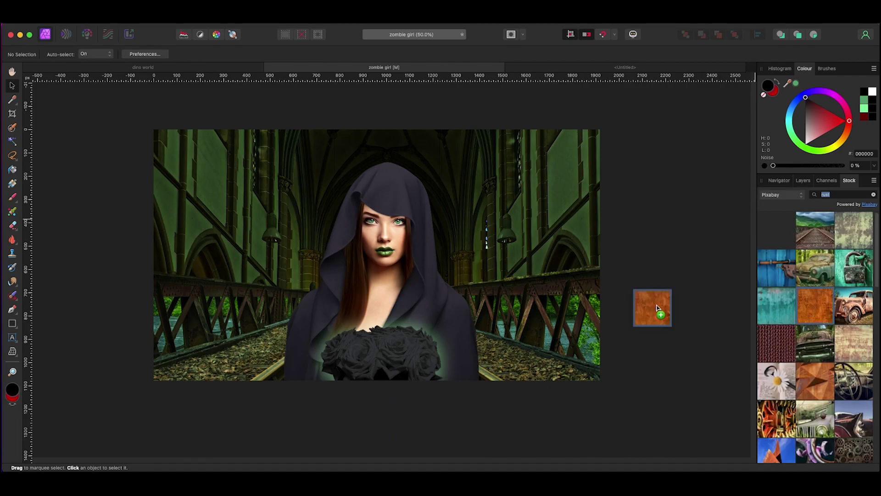
pyautogui.moveTo(388, 224); pyautogui.dragTo(385, 221)
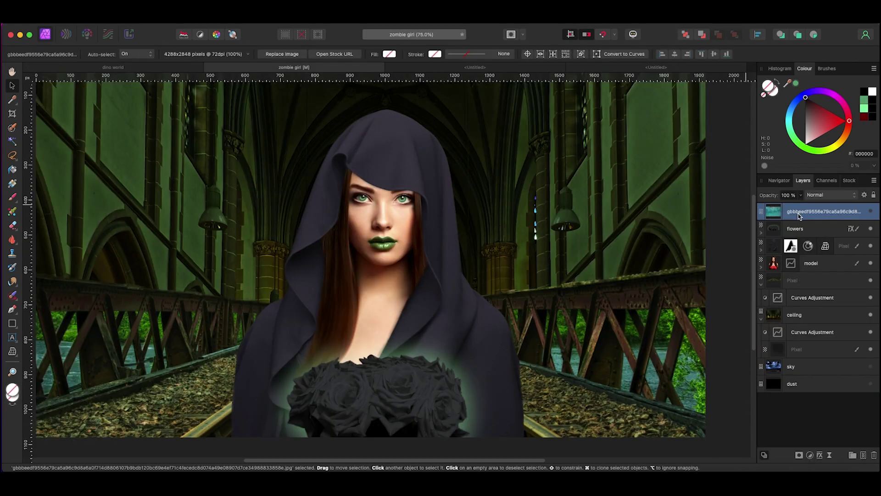
pyautogui.moveTo(821, 212); pyautogui.dragTo(822, 264)
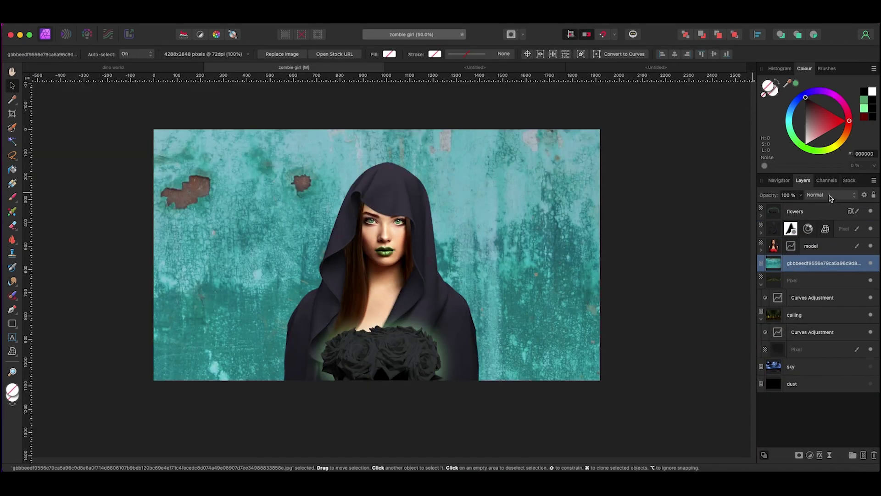
pyautogui.click(830, 194)
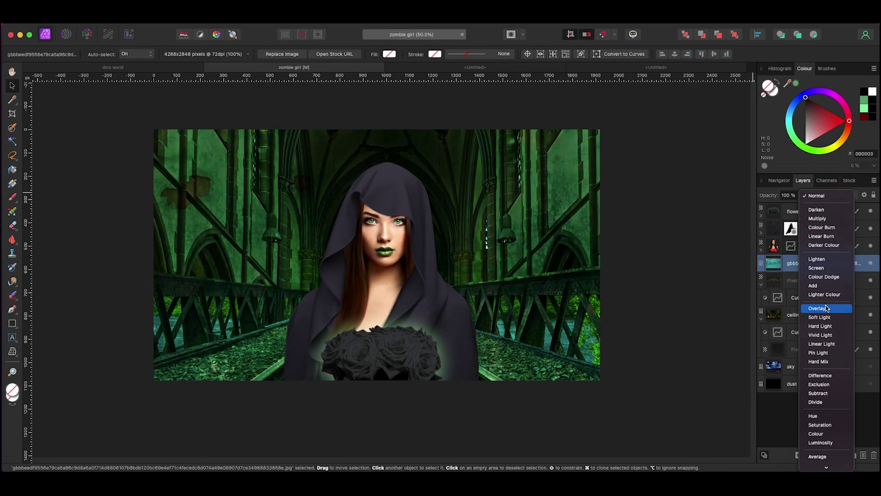
pyautogui.click(817, 308)
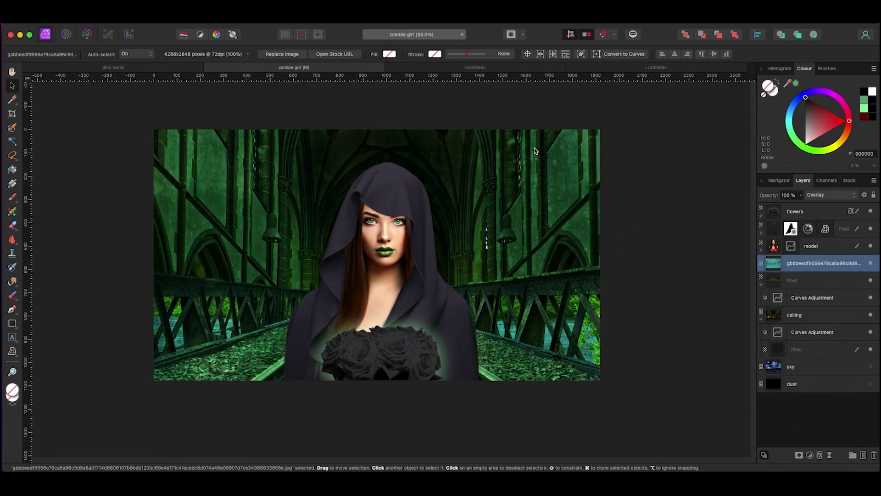
pyautogui.moveTo(800, 195); pyautogui.dragTo(773, 208)
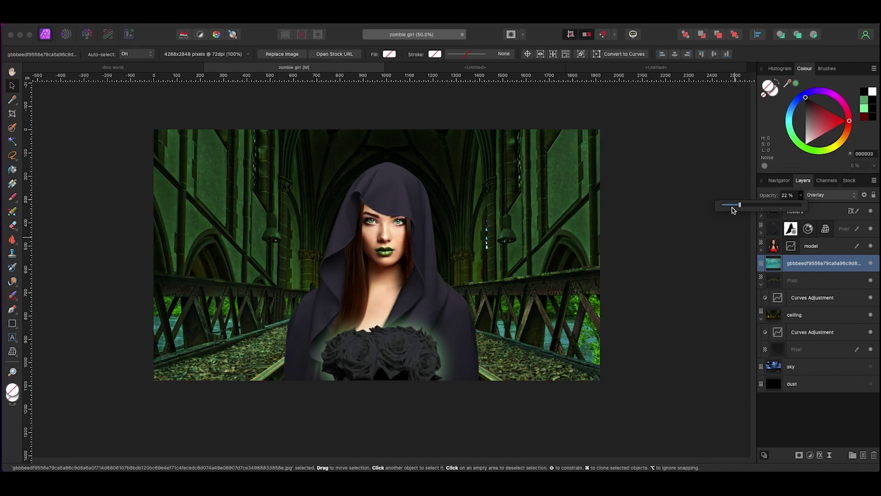
# Step: Add a blank Pixel layer for face makeup and move it beneath the lips layer
pyautogui.press('Delete')
pyautogui.scroll(-2, 695, 225)
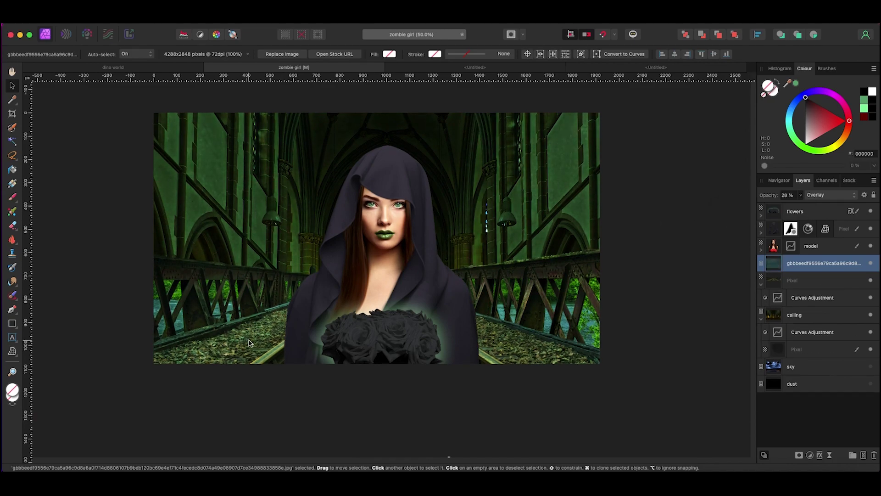
pyautogui.click(817, 280)
pyautogui.press('o')
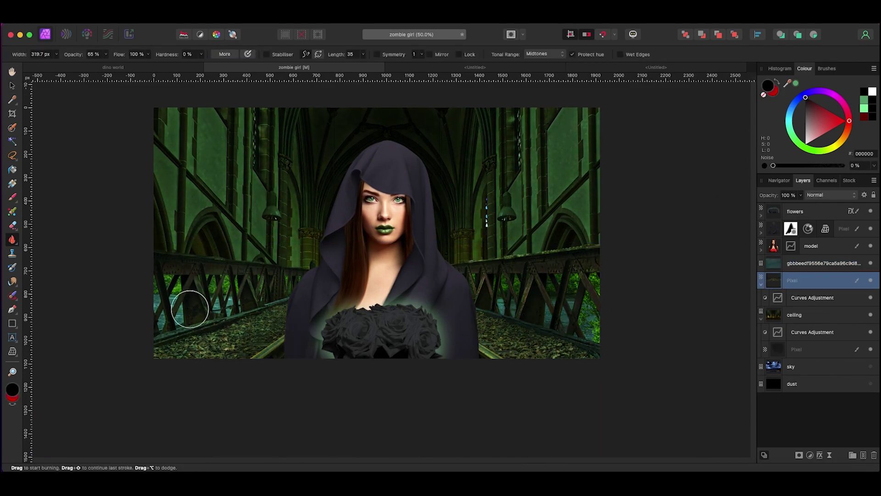
pyautogui.press('v')
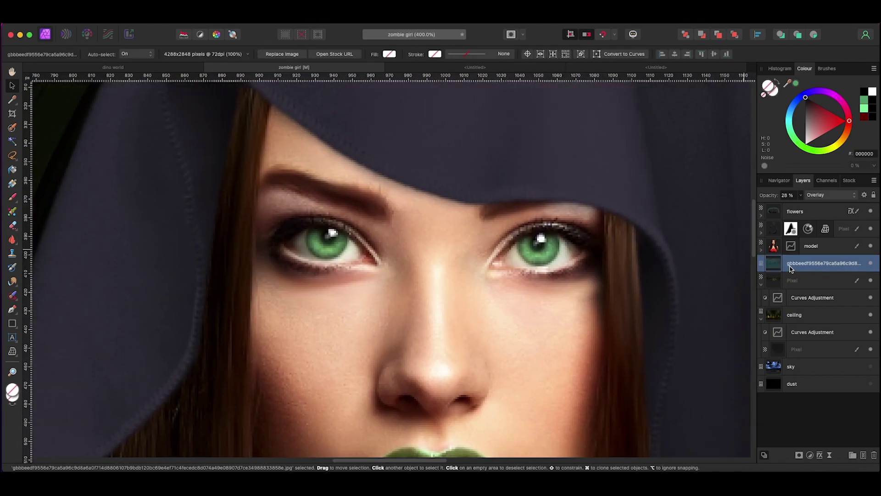
pyautogui.click(775, 248)
pyautogui.moveTo(776, 248); pyautogui.dragTo(780, 342)
pyautogui.click(826, 68)
# Step: Choose a grainy Grain Shader brush for painting
pyautogui.click(816, 130)
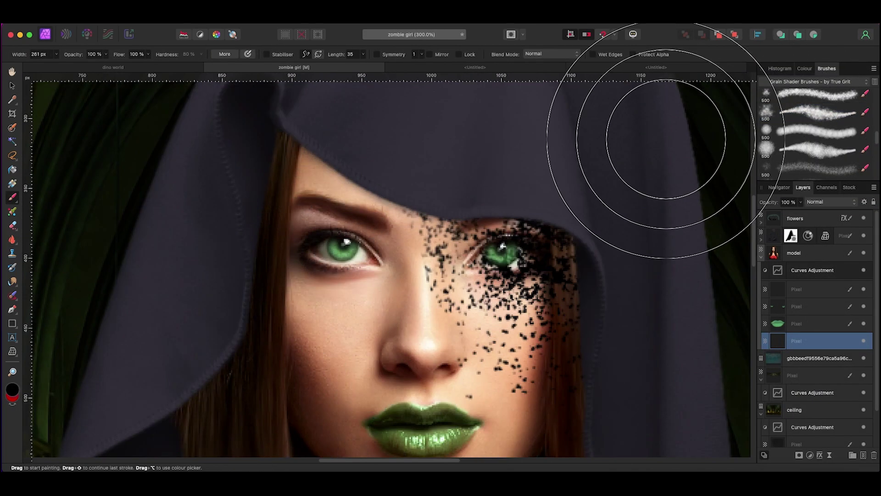
pyautogui.scroll(-2, 822, 132)
pyautogui.click(817, 130)
pyautogui.scroll(-3, 340, 244)
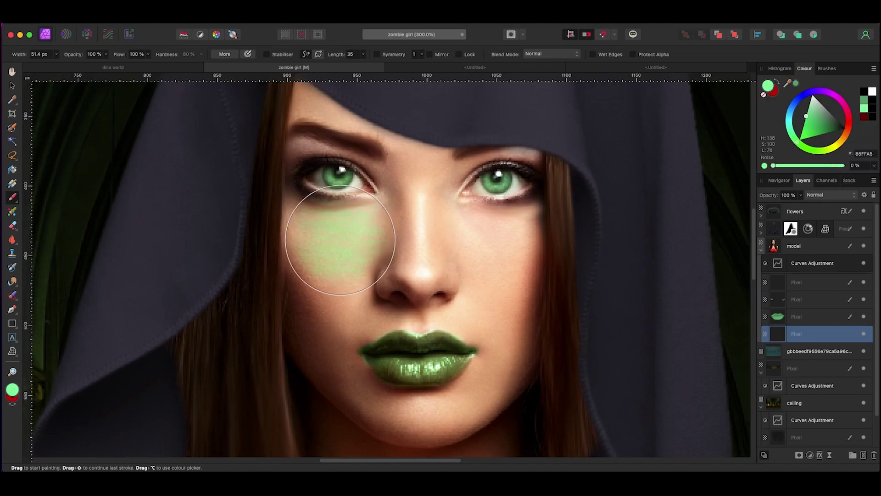
# Step: Try a different blend mode and an Inner Shadow effect on the cheek patch
pyautogui.click(829, 194)
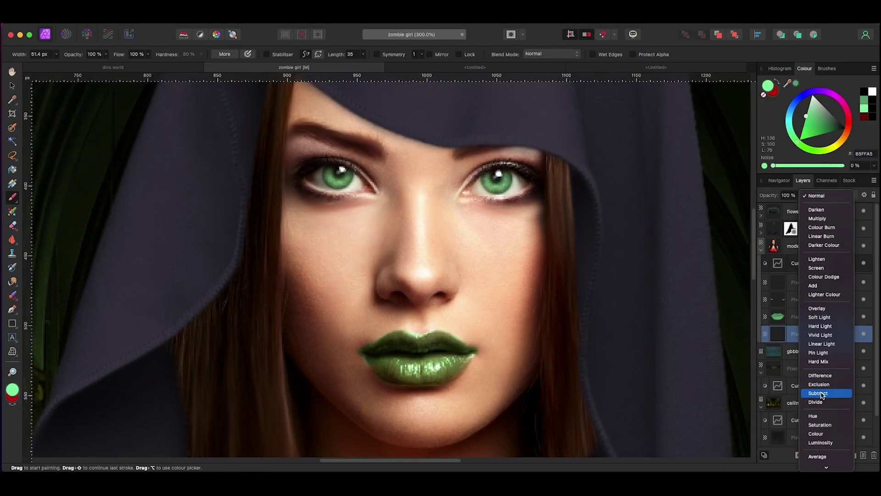
pyautogui.click(821, 220)
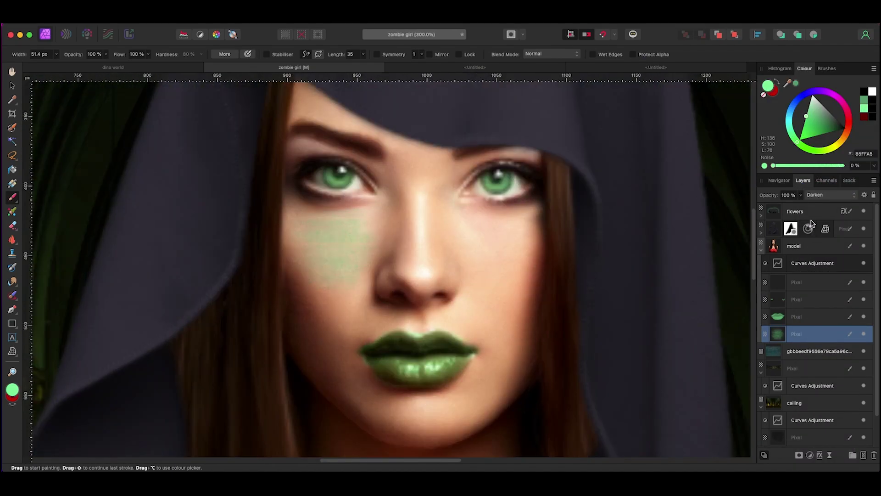
pyautogui.click(819, 455)
pyautogui.click(564, 178)
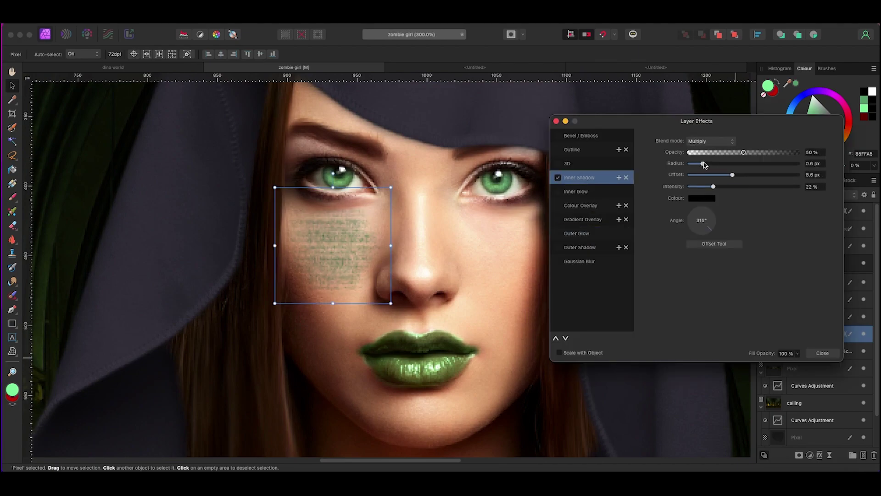
pyautogui.click(556, 121)
# Step: Reposition the textured patch over the eyebrow, then delete it
pyautogui.moveTo(333, 246); pyautogui.dragTo(353, 222)
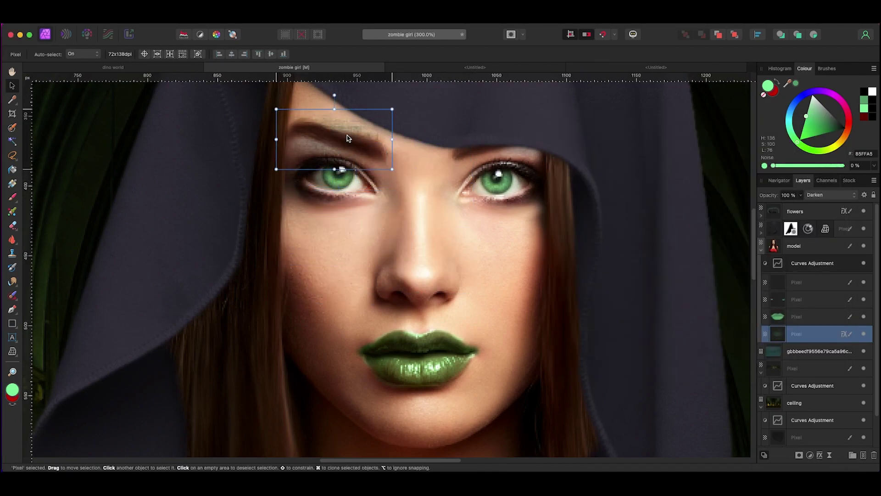
pyautogui.moveTo(347, 137); pyautogui.dragTo(516, 223)
pyautogui.press('Delete')
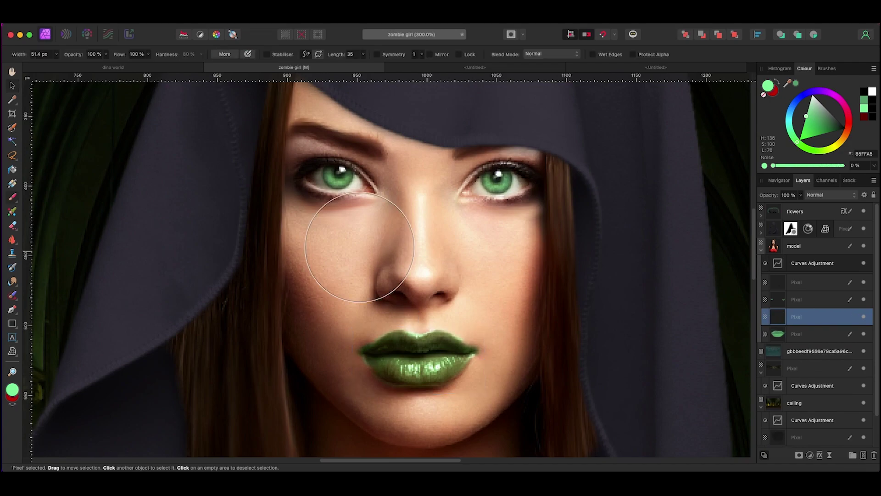
# Step: Paint green eyeshadow over the eyelids with a small soft Sprays and Spatters brush
pyautogui.press('b')
pyautogui.click(827, 68)
pyautogui.click(815, 81)
pyautogui.click(807, 197)
pyautogui.click(821, 122)
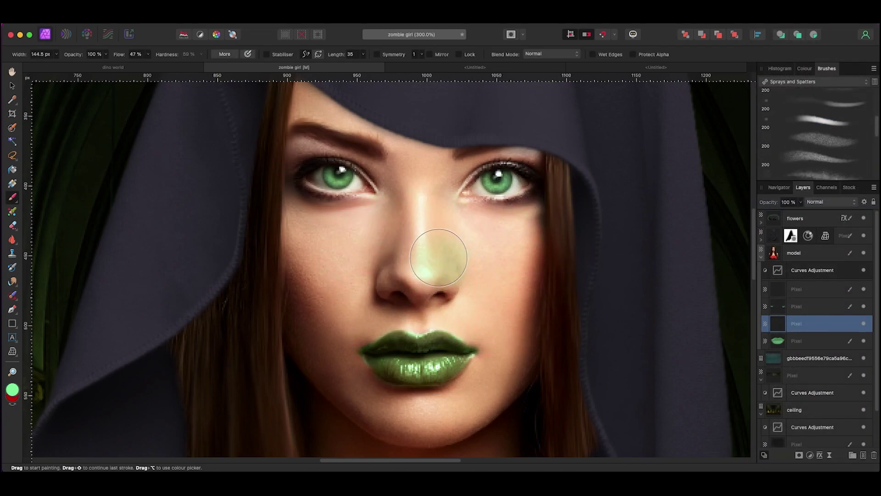
pyautogui.press('[')
pyautogui.press('[')
pyautogui.press('[')
pyautogui.hotkey('ctrl', 'z')
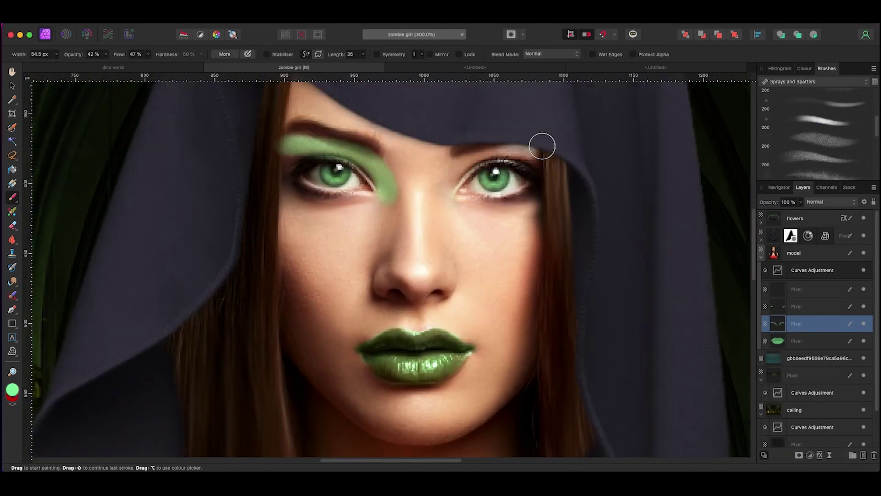
pyautogui.moveTo(369, 164); pyautogui.dragTo(298, 147)
# Step: Set the eyeshadow layer to Multiply and lower its opacity to 84%
pyautogui.click(831, 202)
pyautogui.click(817, 225)
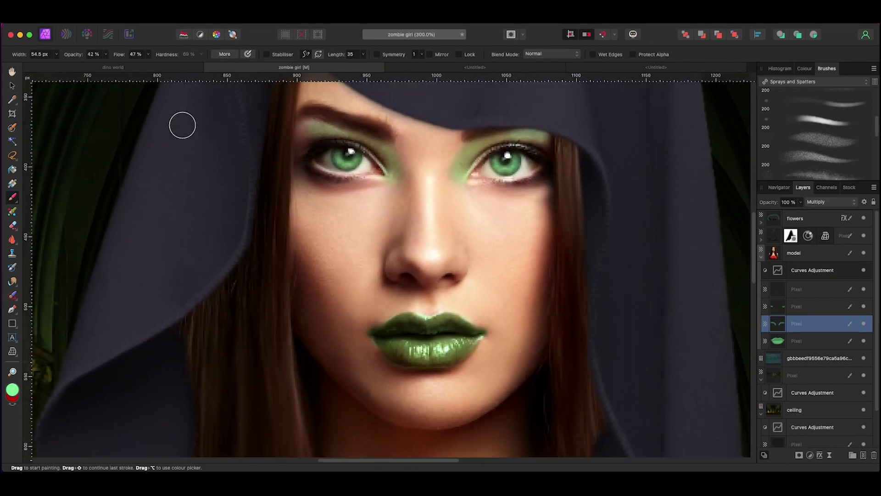
pyautogui.press('v')
pyautogui.click(801, 202)
pyautogui.moveTo(801, 211); pyautogui.dragTo(739, 217)
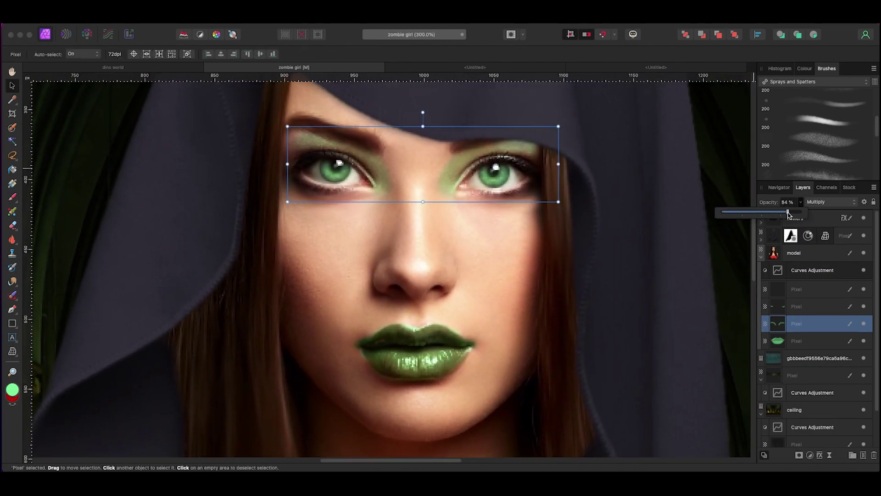
pyautogui.hotkey('ctrl', '0')
pyautogui.click(331, 185)
pyautogui.hotkey('ctrl', '1')
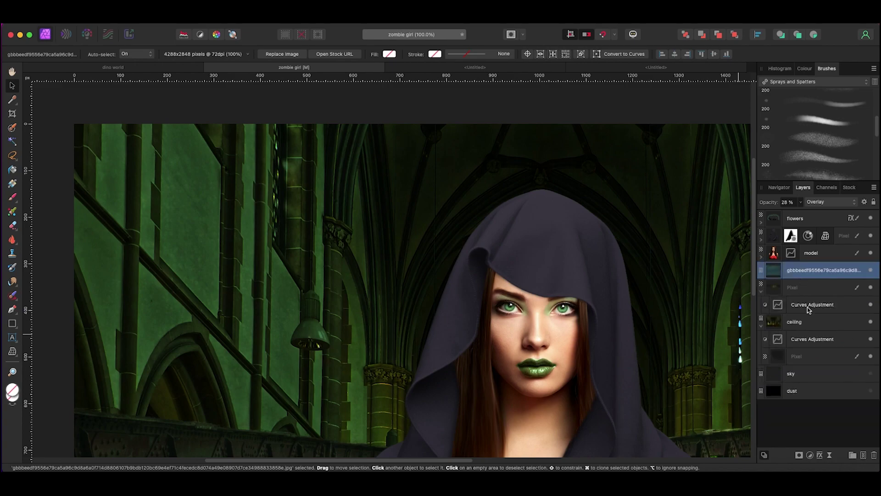
# Step: Prepare a new Pixel layer with an enlarged near-black Scratch Brushes preset for the walls
pyautogui.click(808, 321)
pyautogui.hotkey('ctrl', 'shift', 'n')
pyautogui.press('b')
pyautogui.hscroll(-3, 413, 275)
pyautogui.click(805, 68)
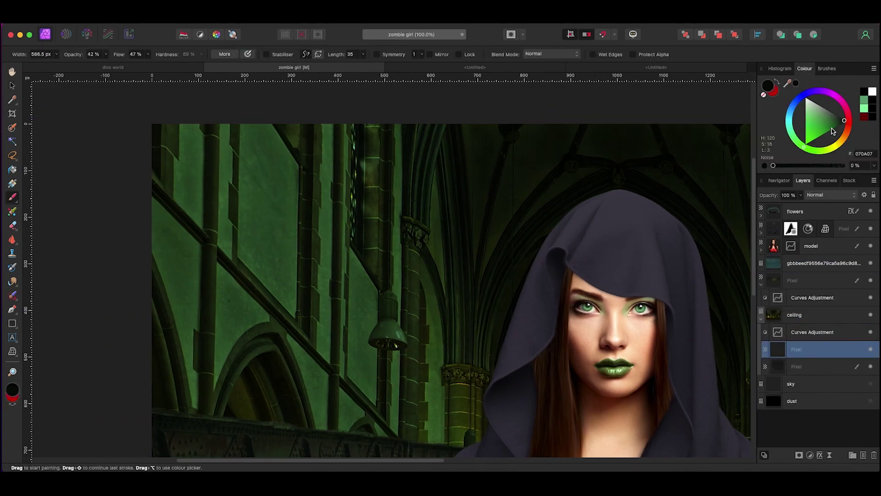
pyautogui.click(817, 81)
pyautogui.click(786, 135)
pyautogui.click(822, 139)
pyautogui.hotkey('ctrl', '-')
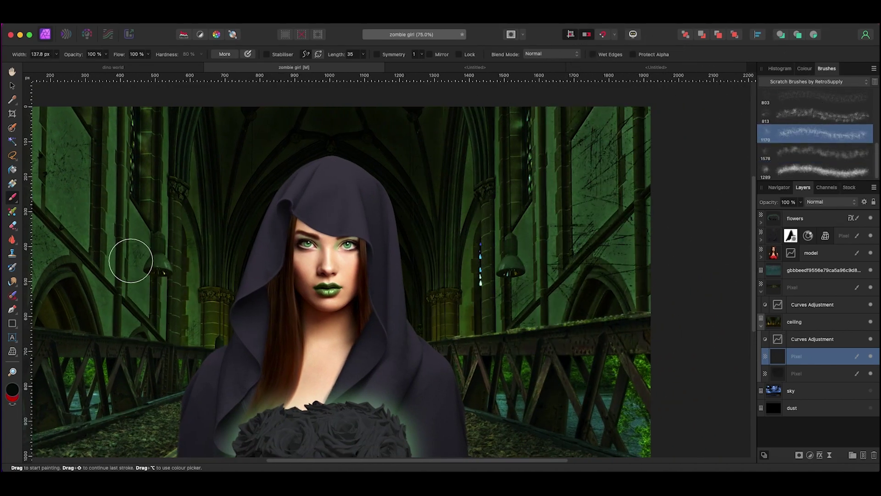
pyautogui.press(']')
pyautogui.press(']')
pyautogui.press(']')
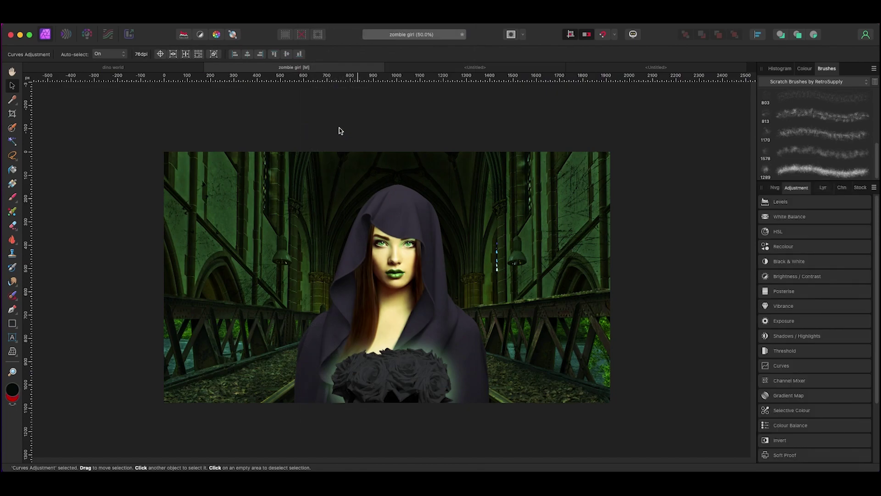
# Step: Place Lens Flare Direct 10 from Assets > JR - Light onto the left lamp
pyautogui.click(817, 188)
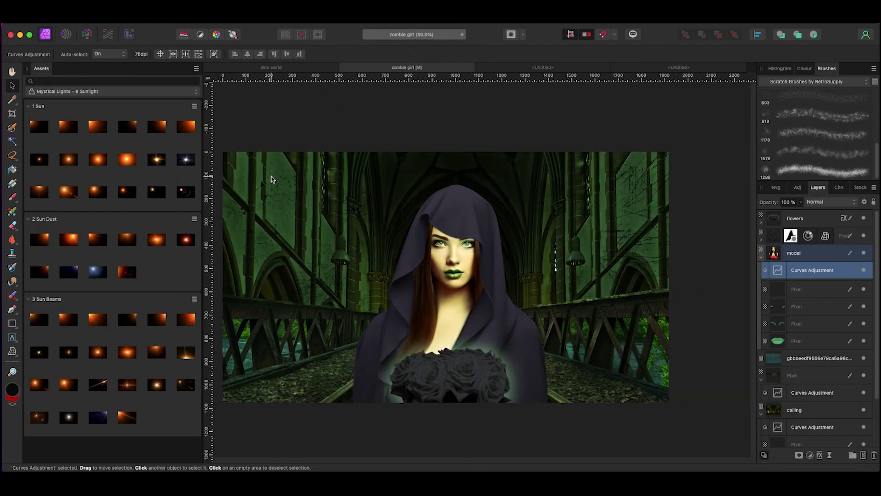
pyautogui.click(112, 92)
pyautogui.click(78, 95)
pyautogui.click(112, 91)
pyautogui.click(91, 220)
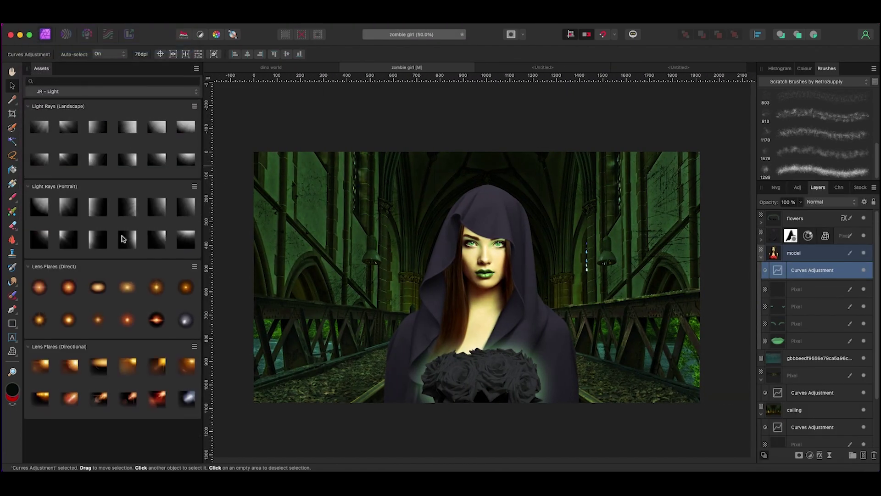
pyautogui.moveTo(459, 226); pyautogui.dragTo(504, 314)
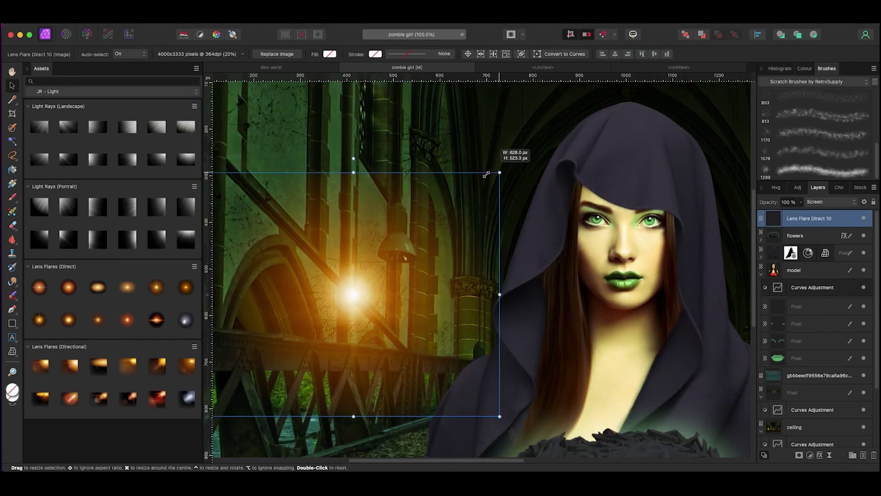
pyautogui.moveTo(378, 276); pyautogui.dragTo(383, 307)
# Step: Tint the flare from orange to green with an HSL Shift adjustment
pyautogui.click(810, 454)
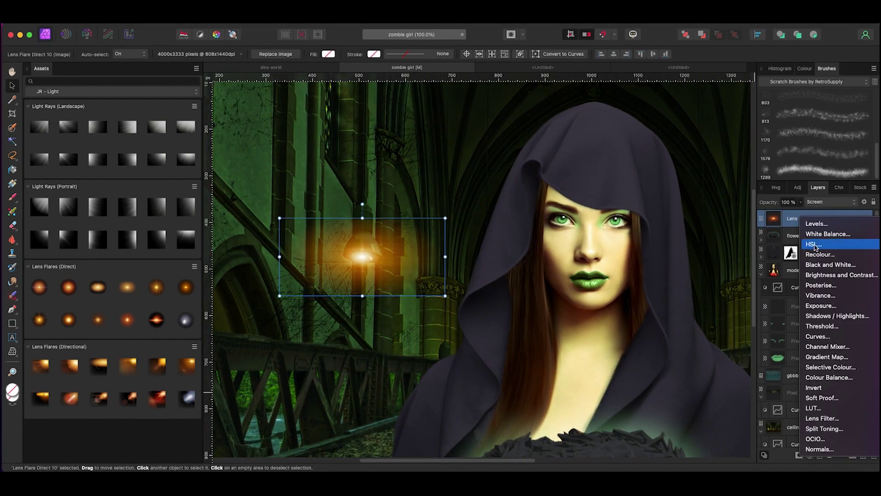
pyautogui.click(812, 241)
pyautogui.moveTo(638, 389); pyautogui.dragTo(626, 389)
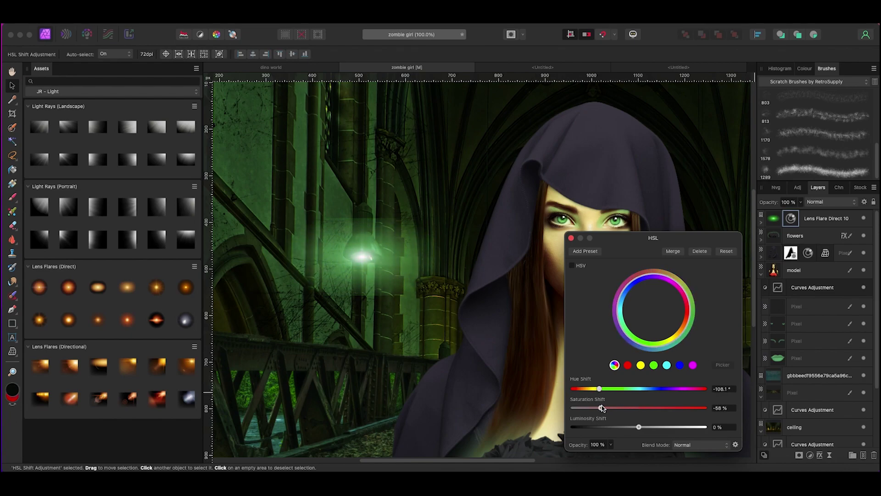
pyautogui.click(571, 238)
# Step: Soften the flare's edges using a 64 px round Basic brush and a Gaussian-blurred mask
pyautogui.press('b')
pyautogui.click(812, 81)
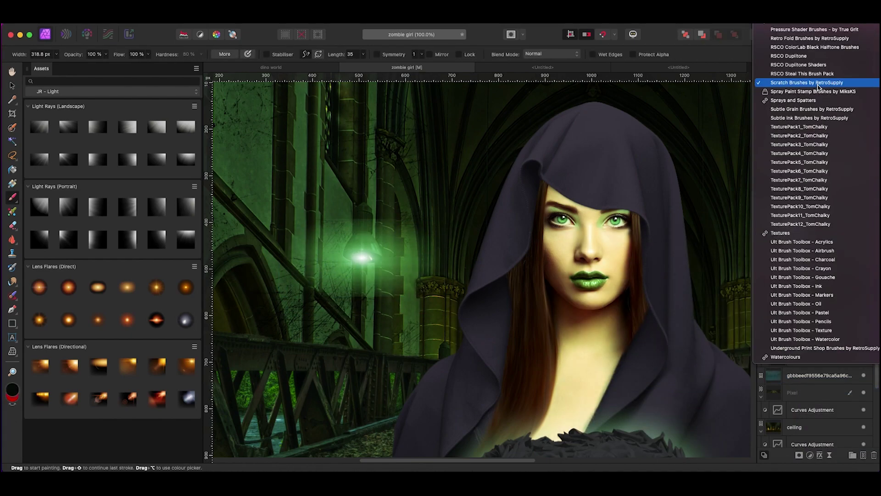
pyautogui.click(790, 91)
pyautogui.click(822, 124)
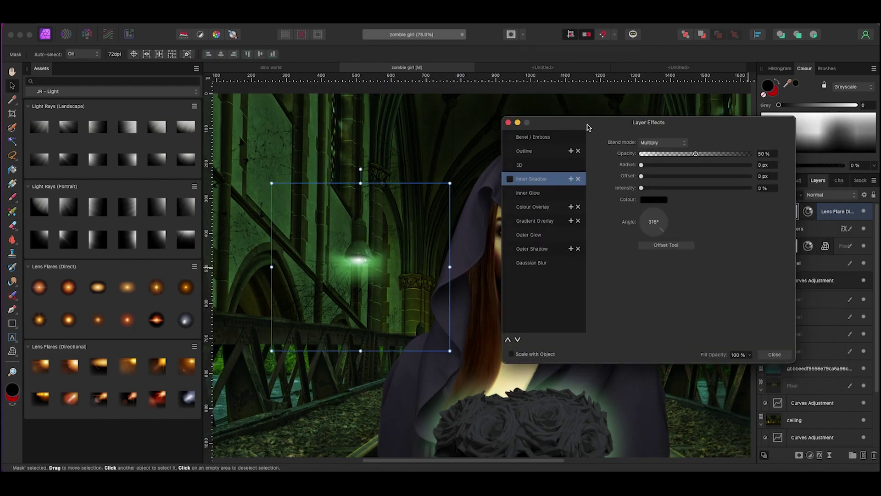
pyautogui.click(510, 263)
pyautogui.click(774, 355)
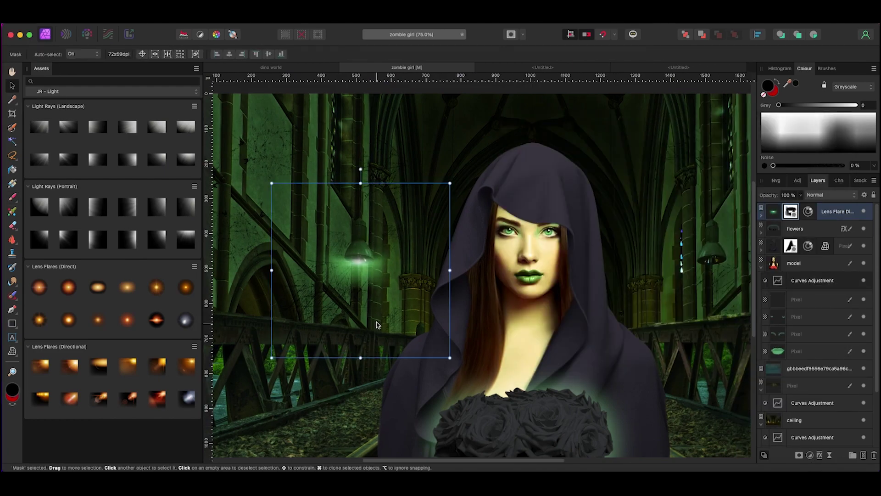
pyautogui.press('super+2')
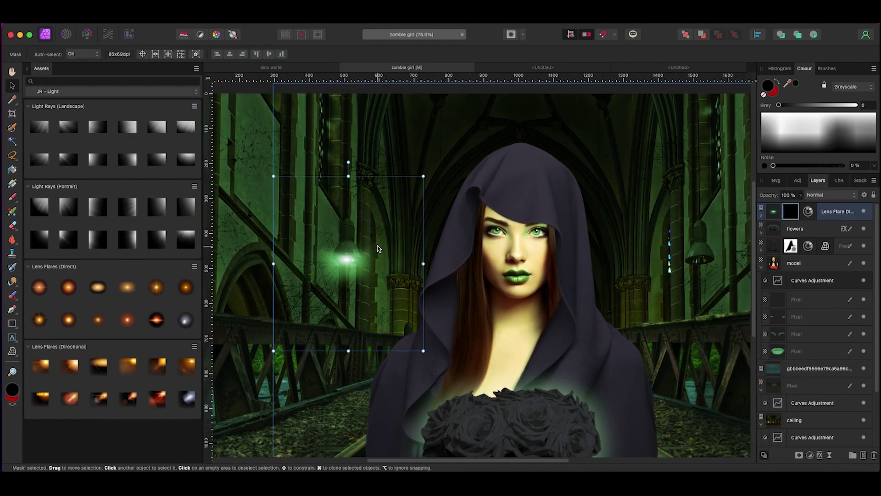
pyautogui.press('b')
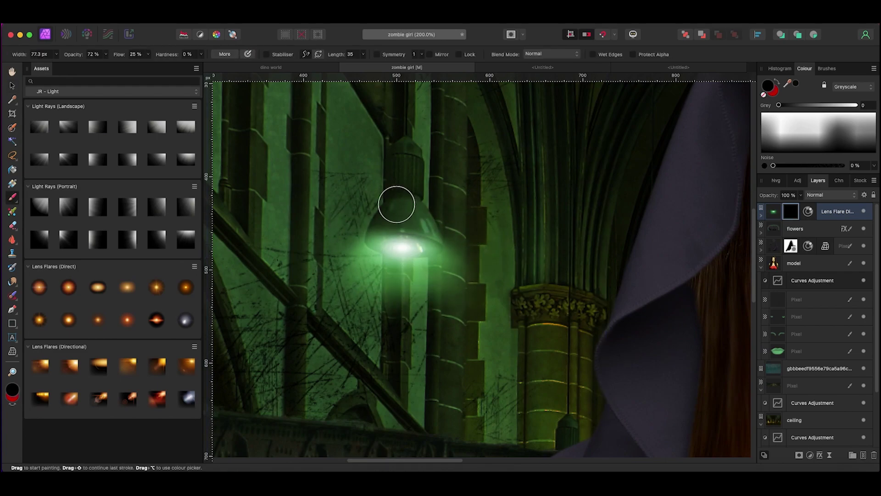
pyautogui.press('super+0')
pyautogui.press('v')
pyautogui.click(819, 368)
# Step: Draw a green ellipse and blur its edges with Gaussian Blur
pyautogui.press('super+1')
pyautogui.click(12, 323)
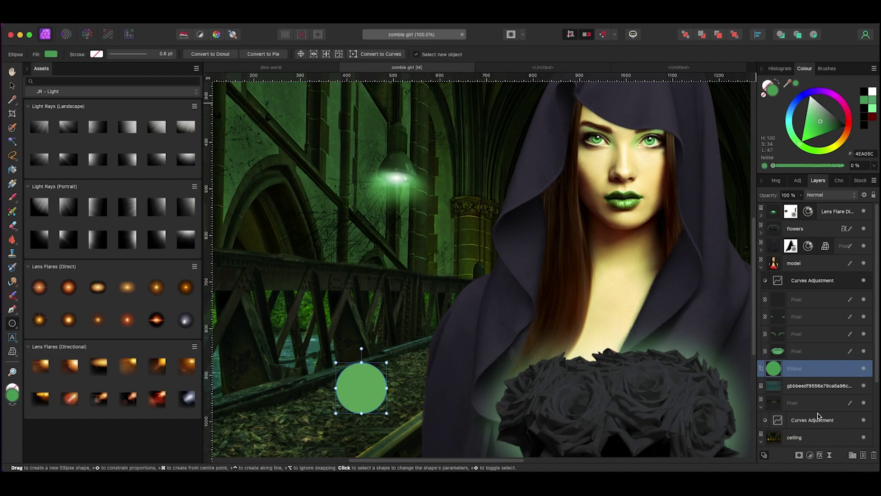
pyautogui.click(820, 455)
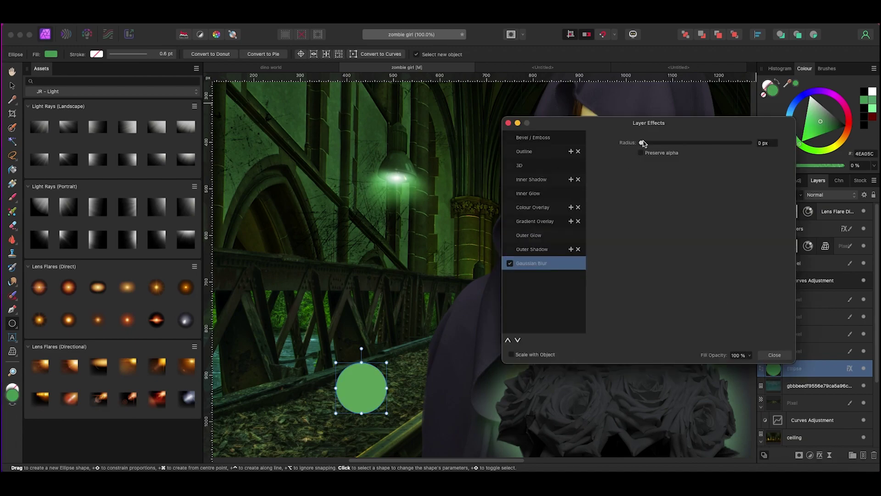
pyautogui.moveTo(668, 149); pyautogui.dragTo(741, 150)
pyautogui.click(770, 355)
pyautogui.press('v')
pyautogui.moveTo(363, 386); pyautogui.dragTo(381, 398)
# Step: Zoom in and out around the lamps and face to check the composition
pyautogui.press('super+0')
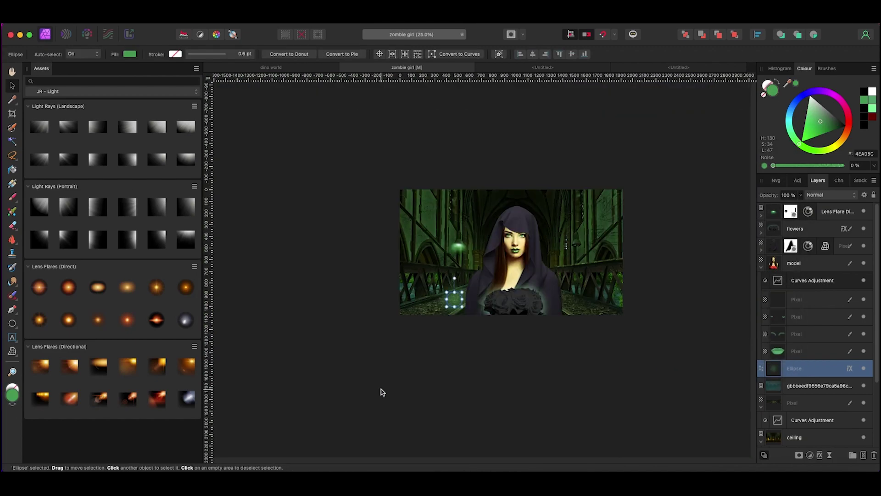
pyautogui.press('super+1')
pyautogui.hotkey('alt', '[')
pyautogui.press('super+0')
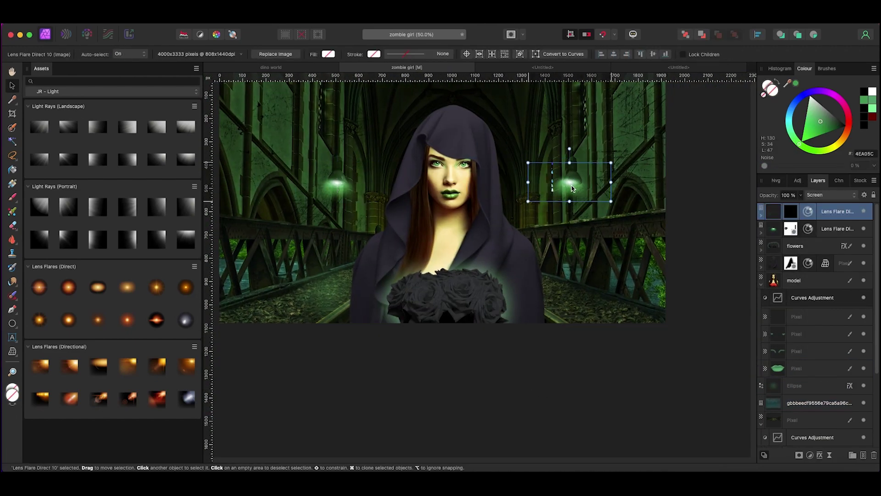
pyautogui.click(328, 293)
pyautogui.hotkey('alt', '[')
pyautogui.press('super+plus')
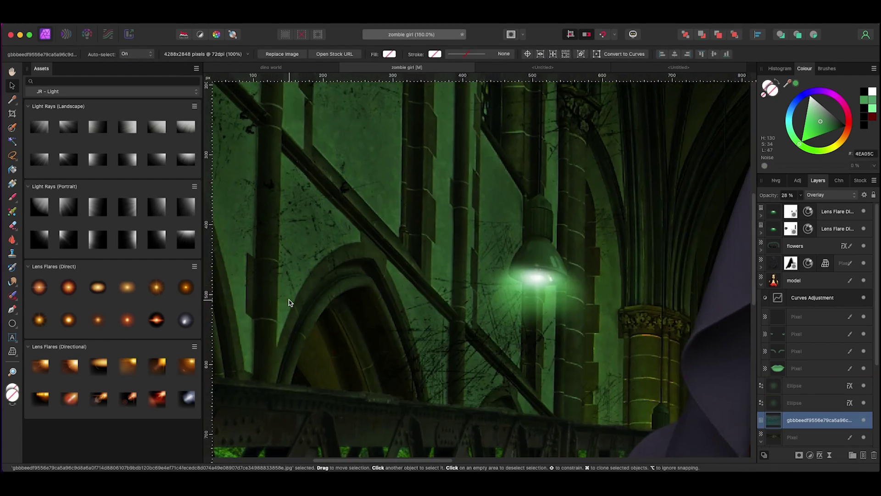
pyautogui.press('super+0')
pyautogui.press('super+1')
# Step: Start a Pen outline for the light beam below the left lamp
pyautogui.press('p')
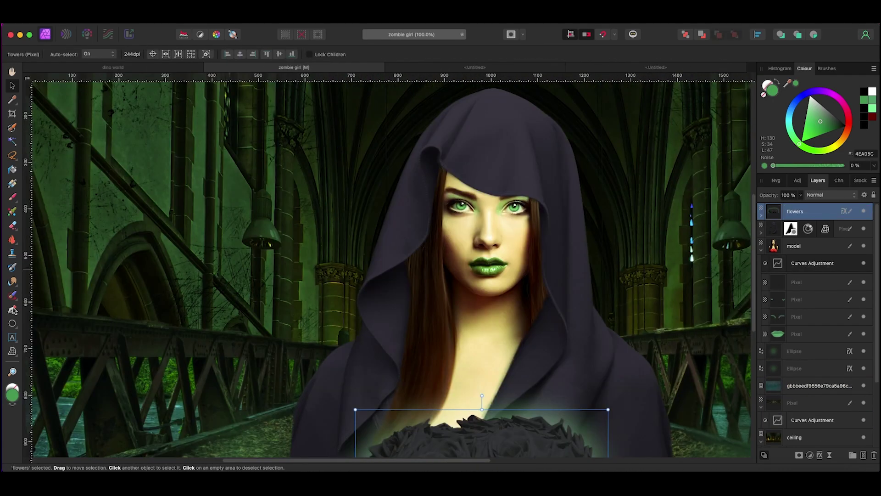
pyautogui.click(275, 241)
pyautogui.hscroll(-2, 274, 369)
pyautogui.scroll(-3, 274, 369)
pyautogui.click(253, 377)
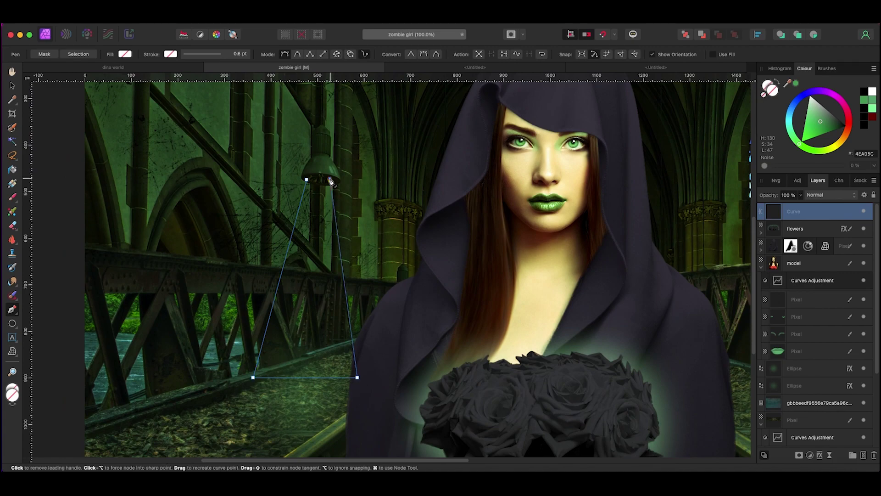
# Step: Fill the beam shape green, set it to Screen, and blur it 56.5 px
pyautogui.click(788, 84)
pyautogui.click(831, 194)
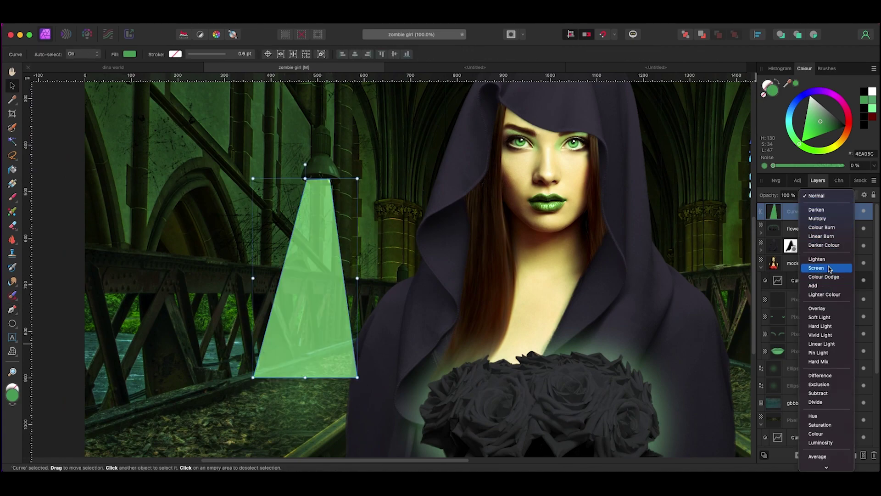
pyautogui.click(821, 245)
pyautogui.click(820, 455)
pyautogui.moveTo(641, 142); pyautogui.dragTo(739, 143)
pyautogui.click(509, 123)
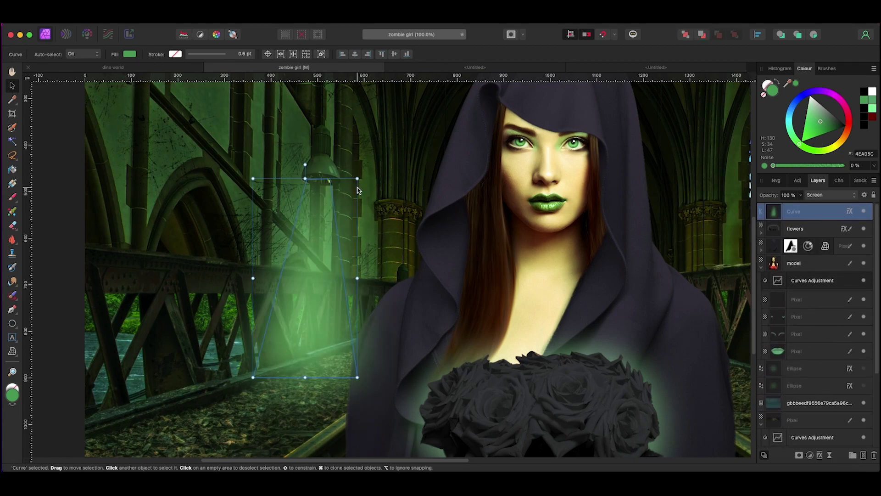
# Step: Widen the beam and move its Curve layer beneath the lips layer
pyautogui.moveTo(357, 178); pyautogui.dragTo(370, 174)
pyautogui.moveTo(305, 377); pyautogui.dragTo(311, 387)
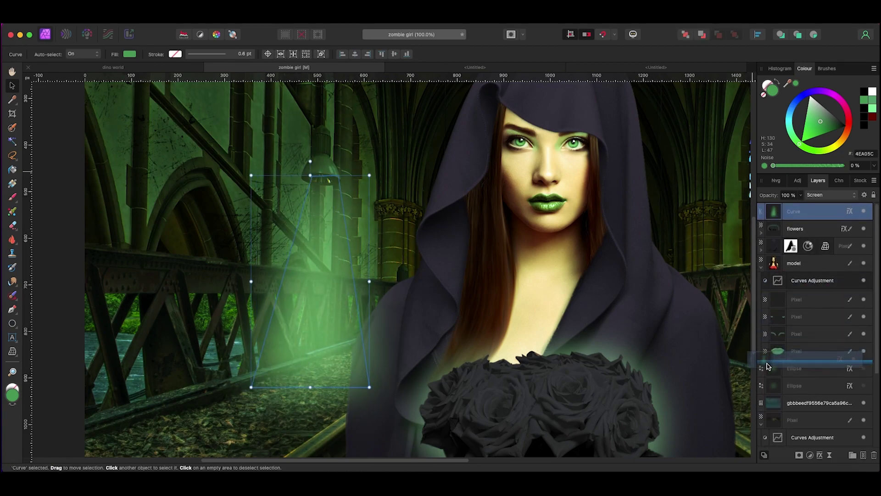
pyautogui.moveTo(768, 365); pyautogui.dragTo(771, 363)
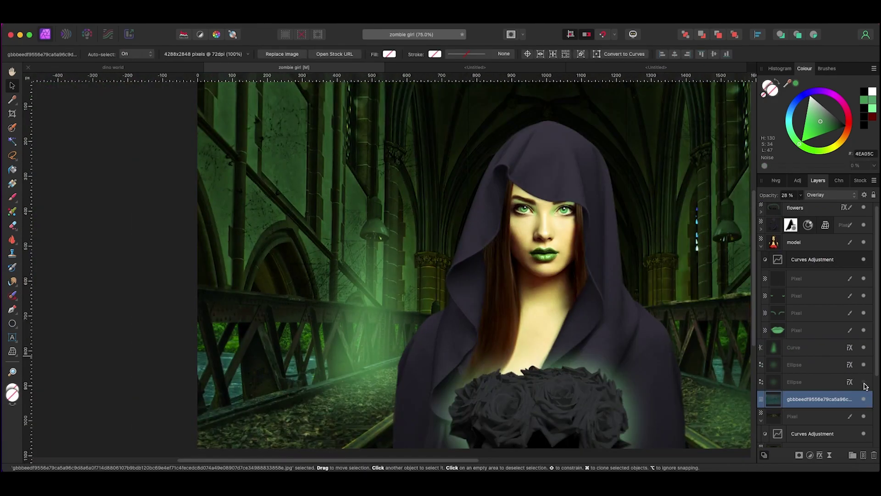
# Step: Squash the green ellipse into a flat oval on the left lamp's rim, set to Screen
pyautogui.click(808, 382)
pyautogui.moveTo(265, 374); pyautogui.dragTo(373, 230)
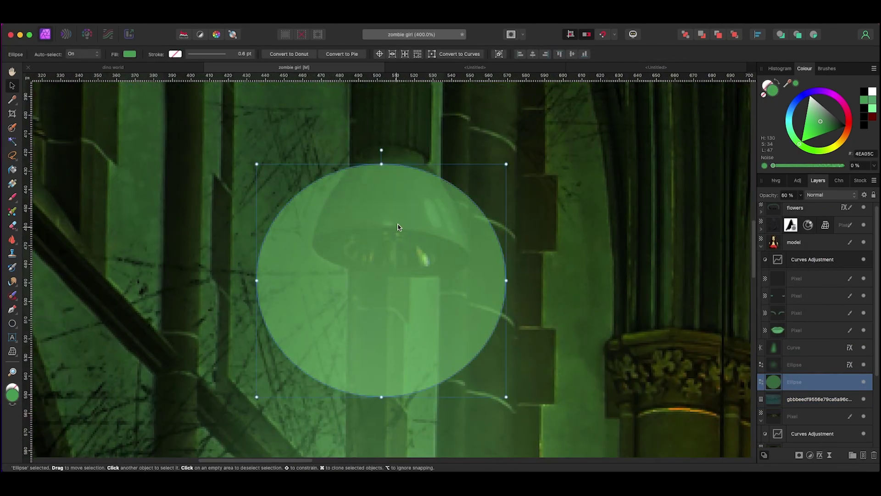
pyautogui.moveTo(396, 404); pyautogui.dragTo(396, 266)
pyautogui.moveTo(442, 236); pyautogui.dragTo(460, 255)
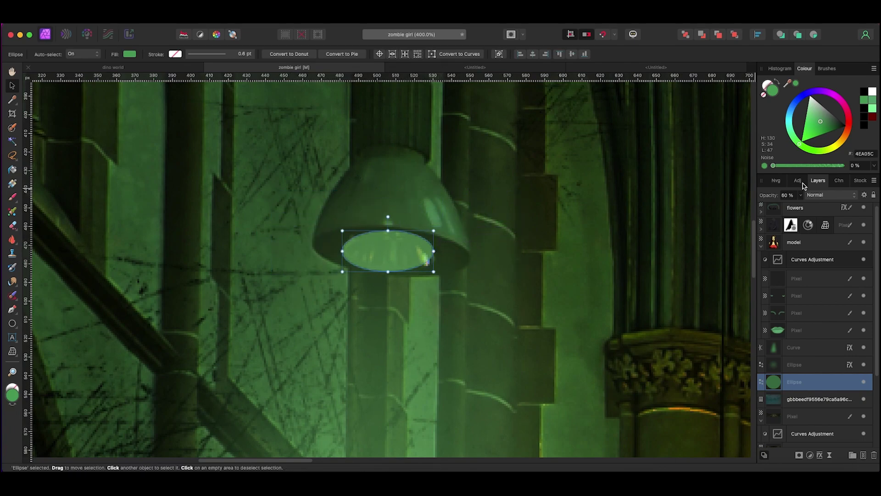
pyautogui.click(821, 194)
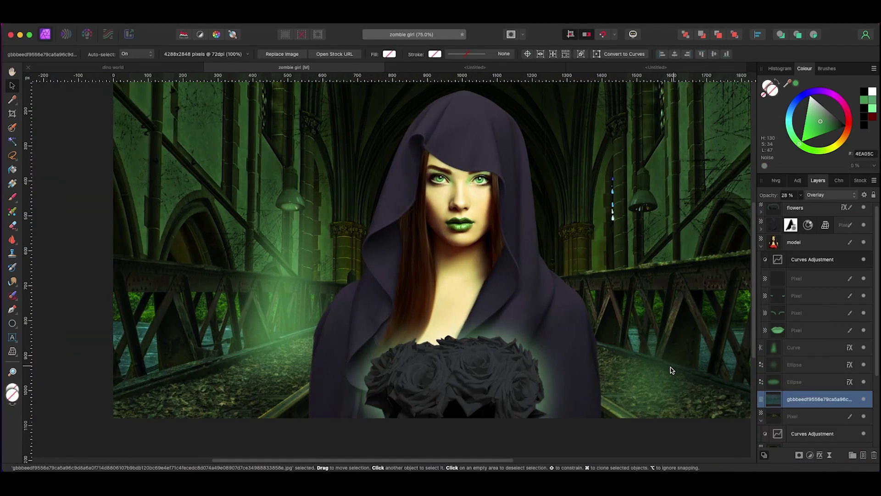
pyautogui.click(289, 203)
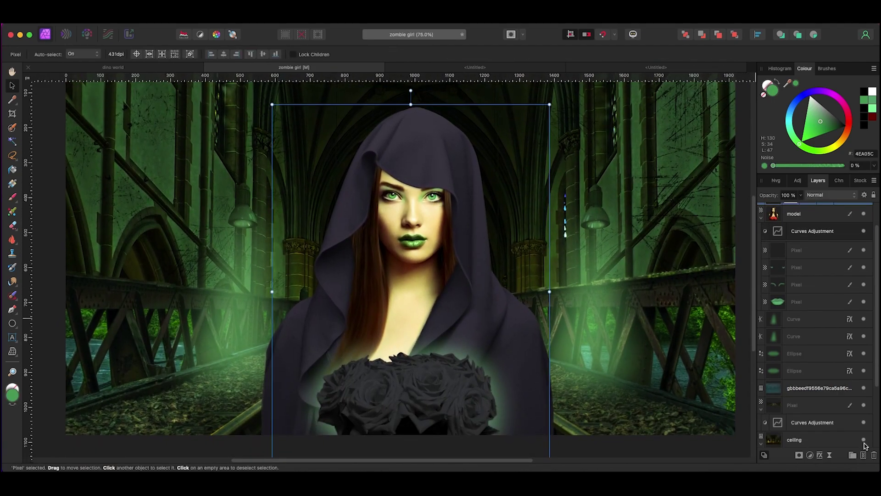
# Step: Add two new empty pixel layers above the hood for painting
pyautogui.click(807, 353)
pyautogui.click(808, 319)
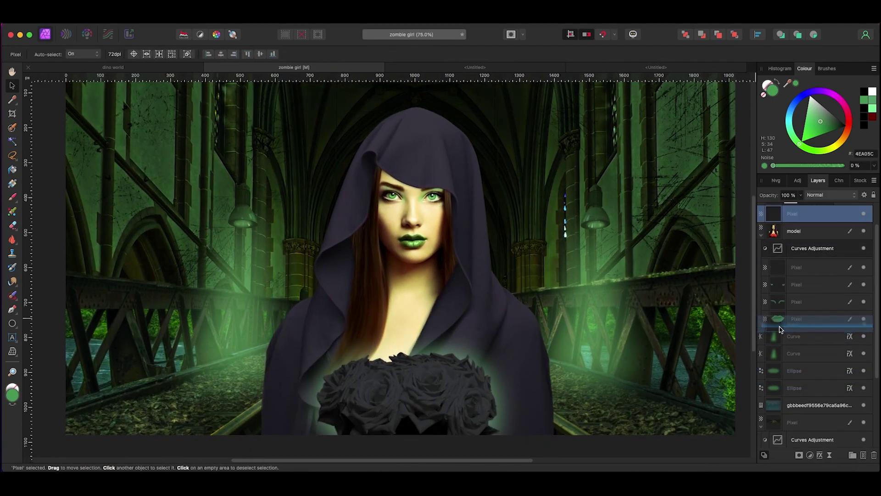
pyautogui.press('super+shift+n')
pyautogui.press('b')
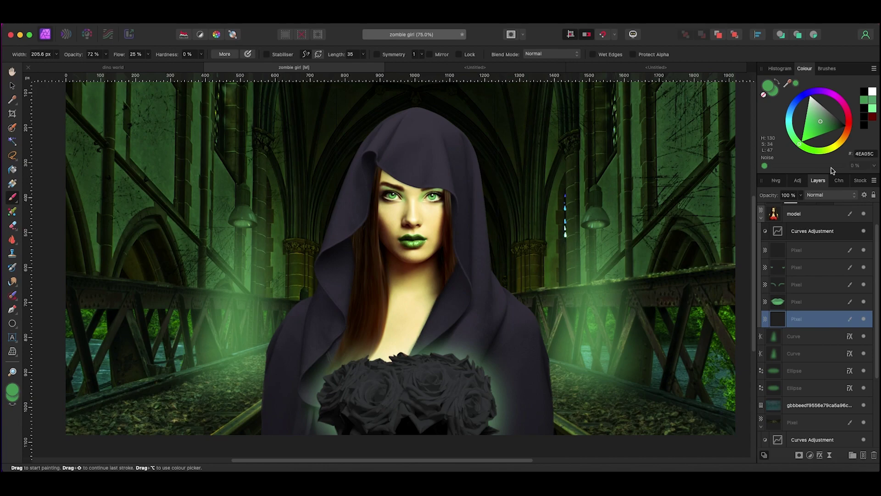
pyautogui.scroll(3, 812, 294)
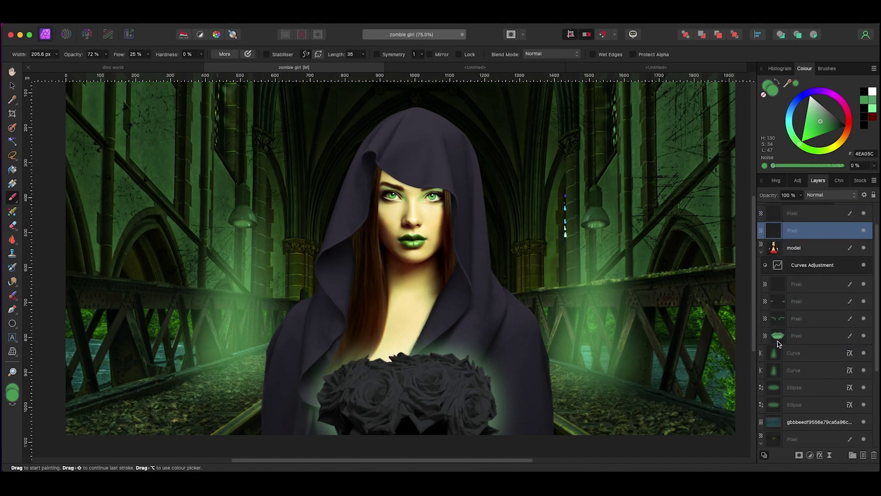
# Step: Move a pixel layer in the hood group below the Mesh Warp and add another below the flowers
pyautogui.click(761, 233)
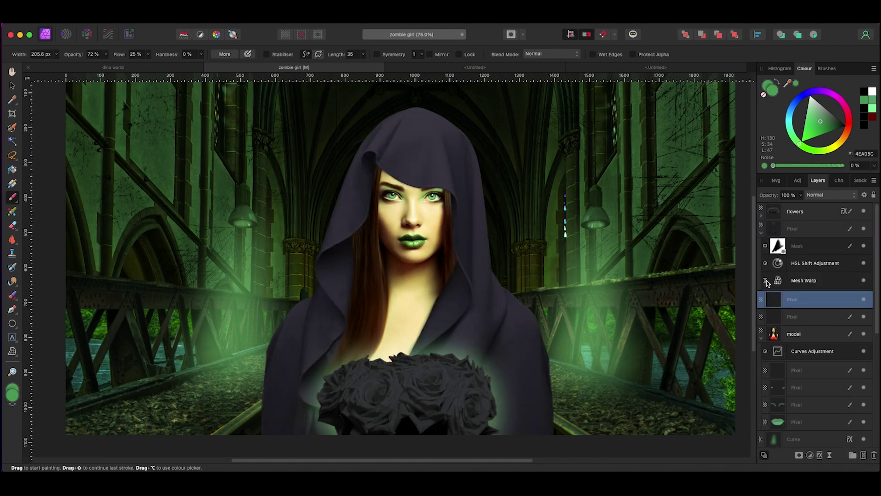
pyautogui.click(781, 258)
pyautogui.moveTo(782, 258); pyautogui.dragTo(808, 307)
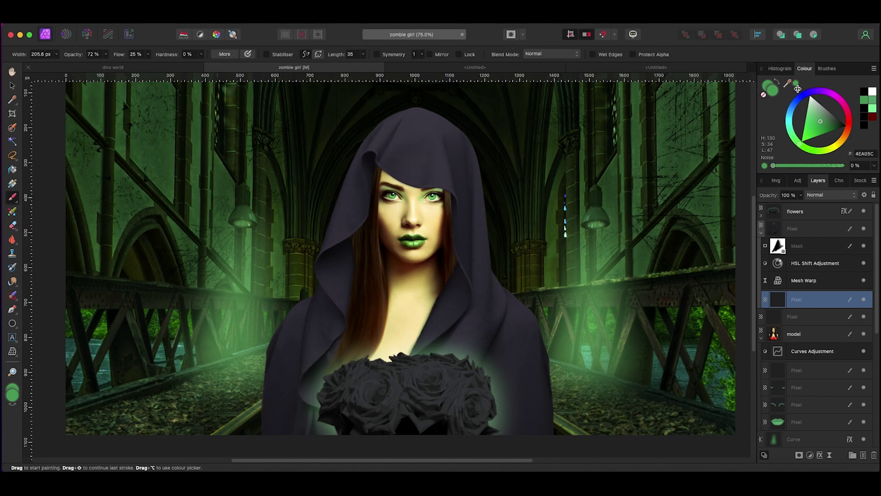
pyautogui.press('super+shift+n')
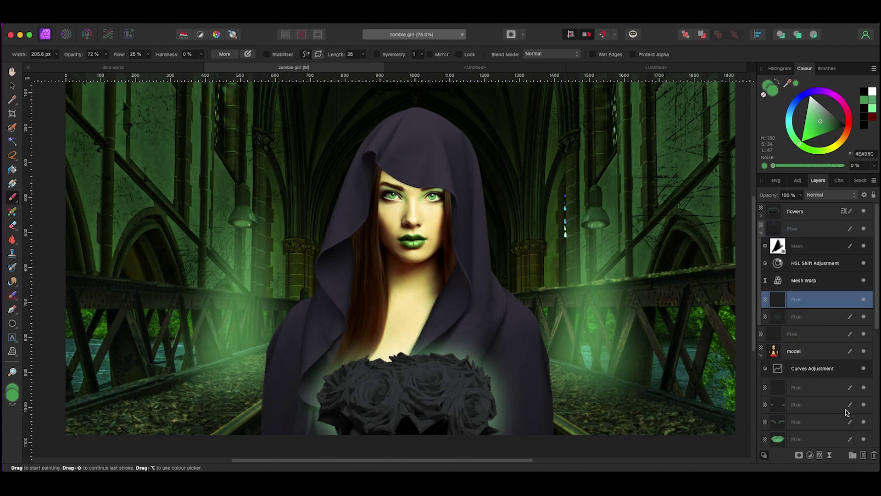
pyautogui.press('9')
pyautogui.press('6')
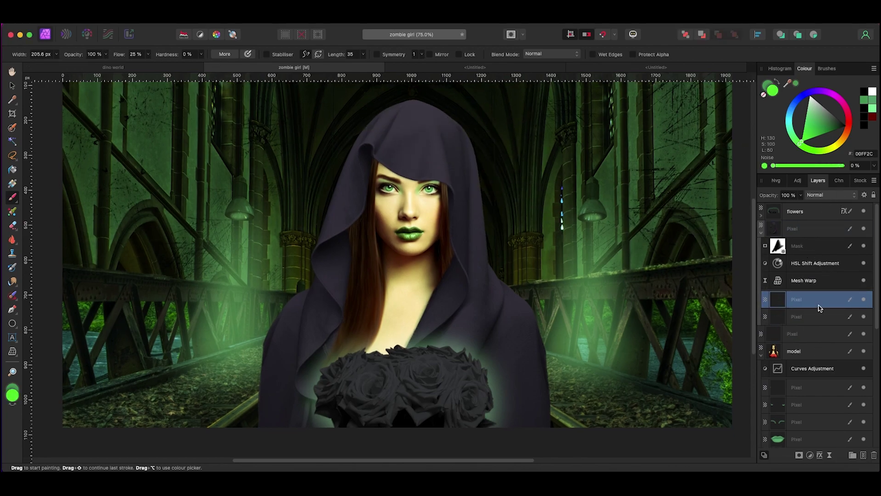
pyautogui.click(794, 228)
pyautogui.press('super+shift+n')
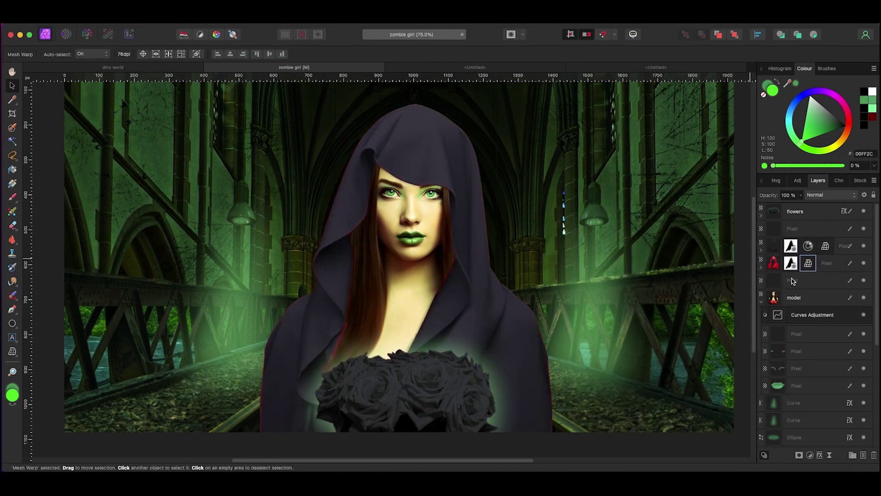
# Step: Shift the glow layer's hue to green with HSL Shift and soften it with Gaussian Blur
pyautogui.click(809, 455)
pyautogui.click(821, 318)
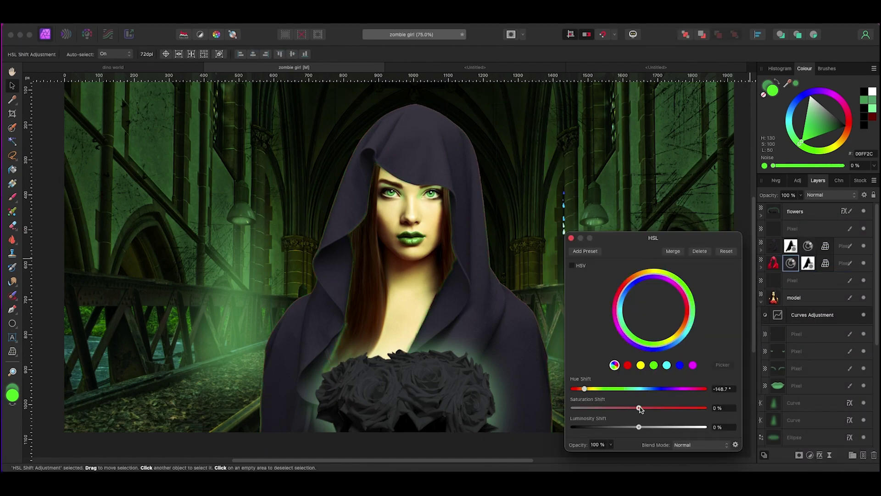
pyautogui.click(774, 263)
pyautogui.click(819, 455)
pyautogui.click(509, 263)
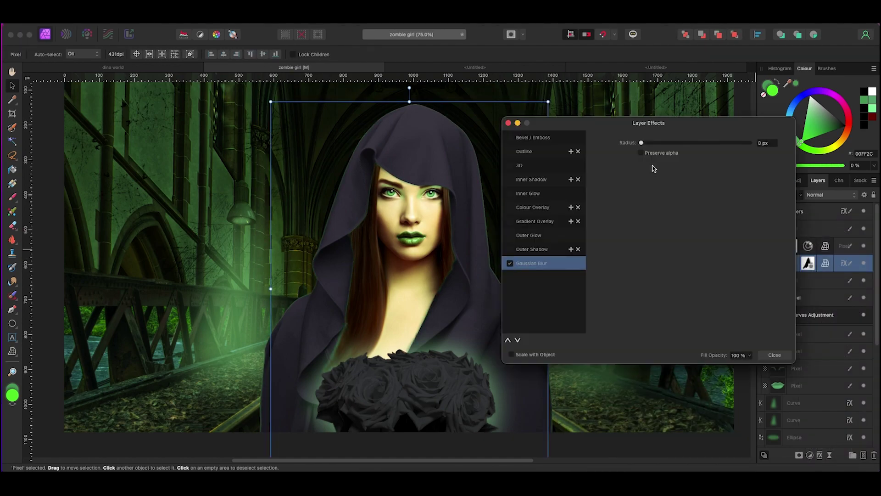
pyautogui.moveTo(640, 143); pyautogui.dragTo(702, 152)
pyautogui.click(774, 355)
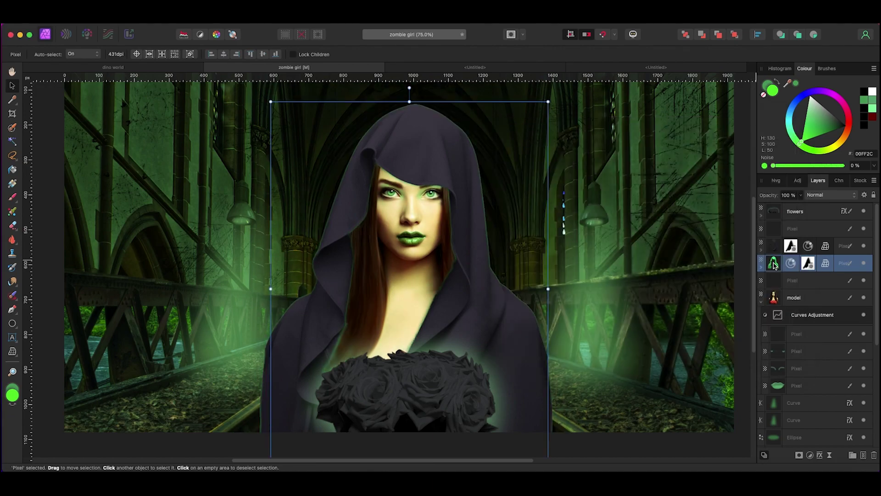
# Step: Add a Curves adjustment to the cloak, lowering the master curve and boosting green
pyautogui.click(760, 251)
pyautogui.click(764, 95)
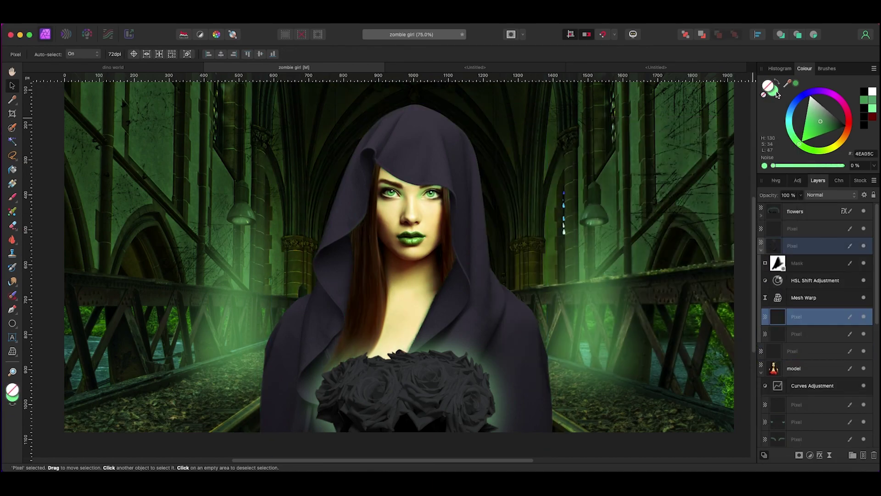
pyautogui.click(775, 94)
pyautogui.press('b')
pyautogui.press('super+m')
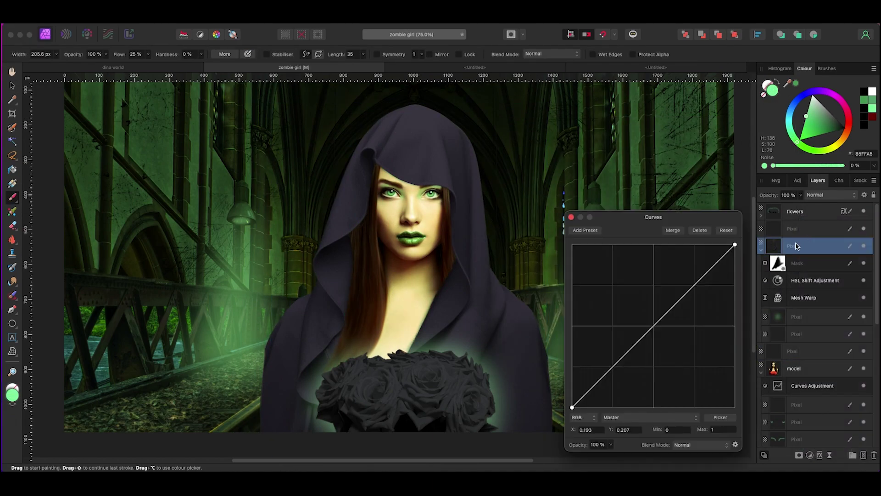
pyautogui.moveTo(685, 293)
pyautogui.mouseDown()
pyautogui.moveTo(692, 308)
pyautogui.moveTo(692, 238)
pyautogui.moveTo(607, 252)
pyautogui.mouseUp()
pyautogui.click(649, 417)
pyautogui.click(629, 436)
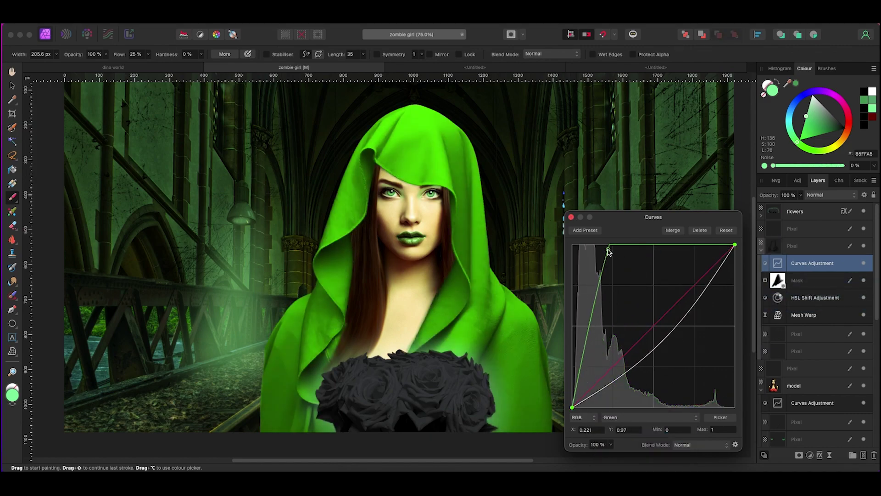
pyautogui.click(571, 217)
# Step: Hide the green Curves behind its mask and paint green light onto the cloak's right side
pyautogui.press('7')
pyautogui.press('3')
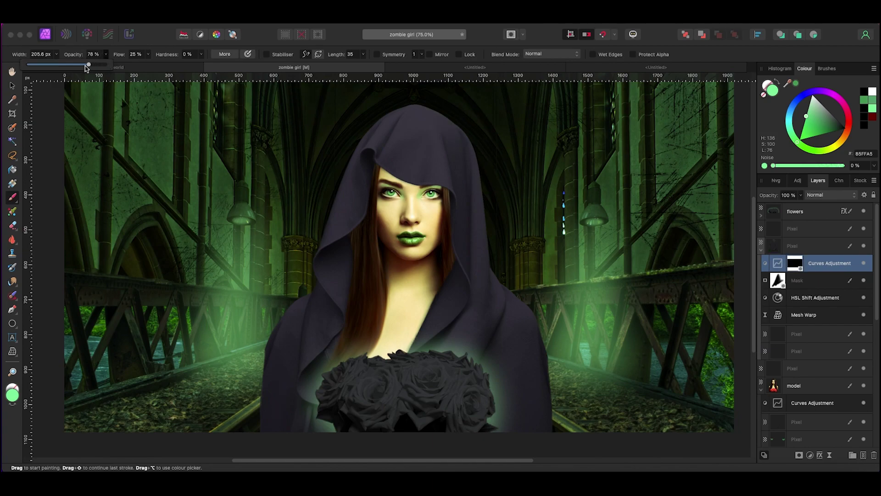
pyautogui.moveTo(481, 138); pyautogui.dragTo(528, 376)
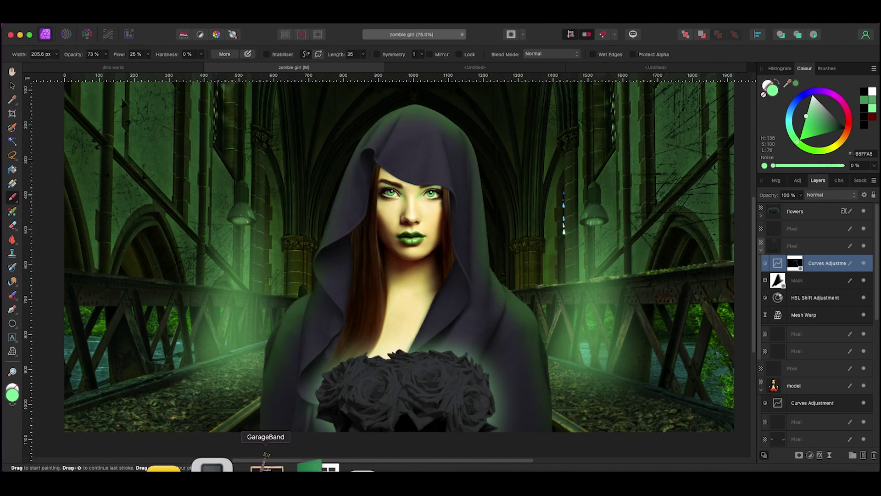
pyautogui.hotkey('ctrl', 'z')
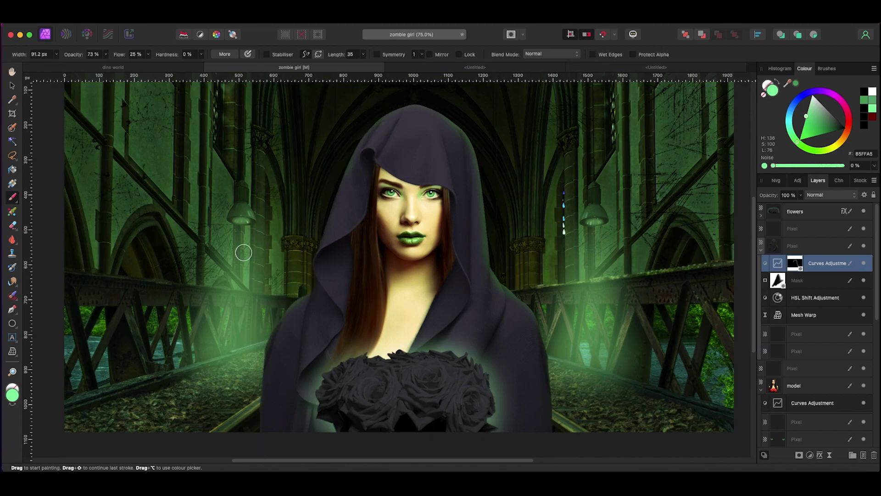
pyautogui.scroll(5, 301, 157)
pyautogui.click(56, 55)
pyautogui.moveTo(117, 64); pyautogui.dragTo(106, 65)
# Step: Zoomed in, brush thin green rim light along the hood's folds around the face and shoulders
pyautogui.press('z')
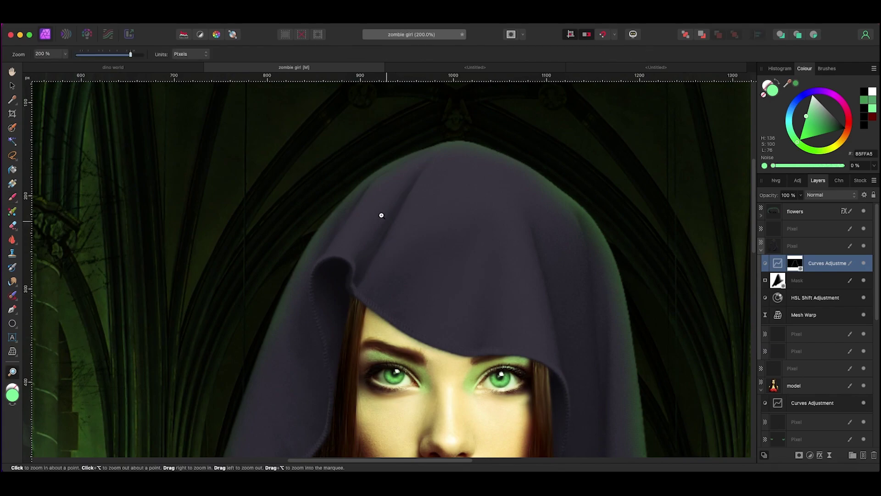
pyautogui.click(16, 196)
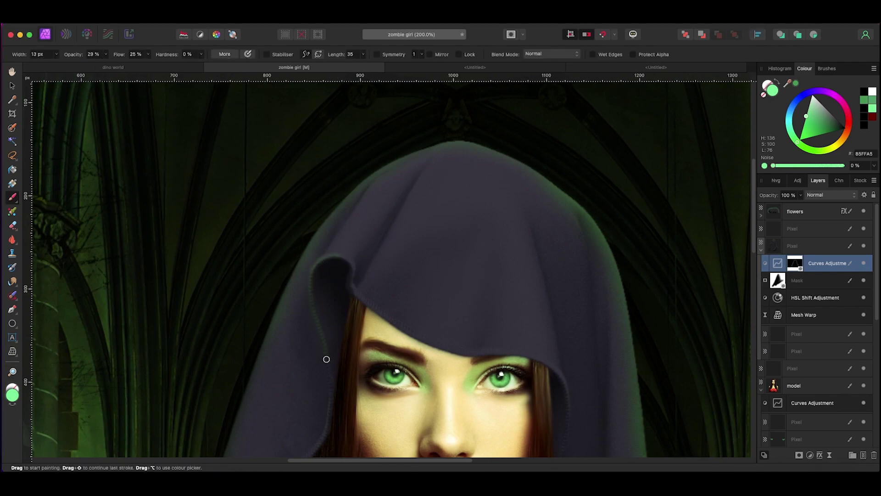
pyautogui.scroll(-5, 326, 358)
pyautogui.scroll(-5, 203, 413)
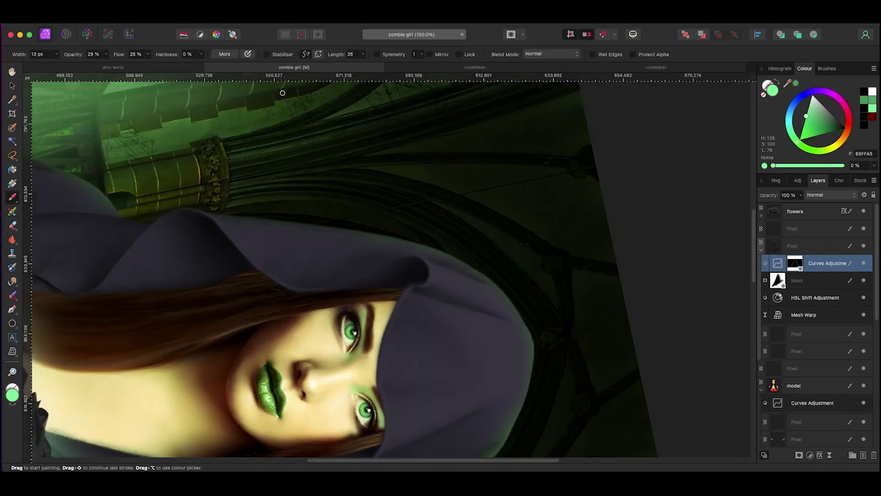
pyautogui.scroll(5, 411, 174)
pyautogui.scroll(2, 411, 173)
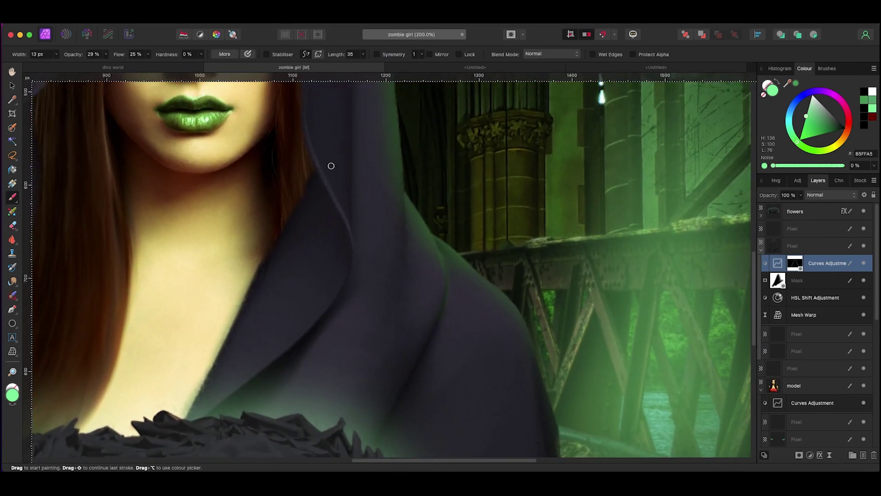
pyautogui.scroll(4, 328, 165)
pyautogui.scroll(-5, 326, 388)
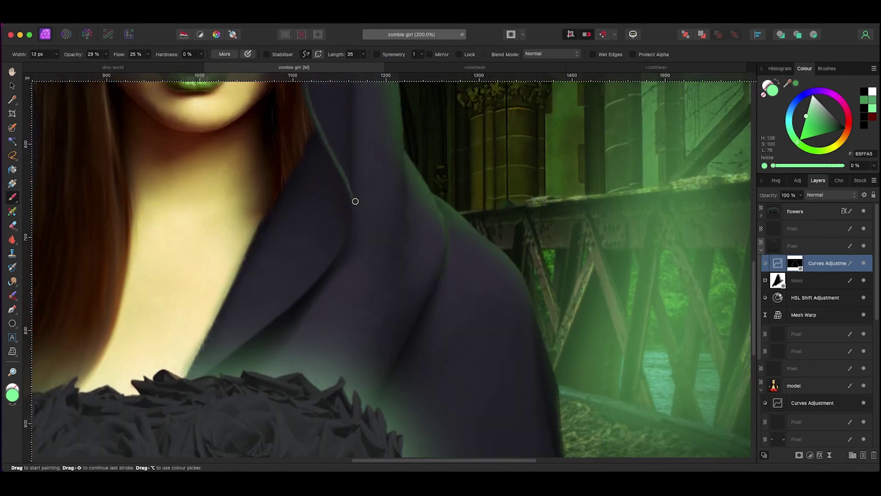
pyautogui.scroll(7, 310, 275)
pyautogui.scroll(-7, 304, 197)
pyautogui.hscroll(-3, 304, 197)
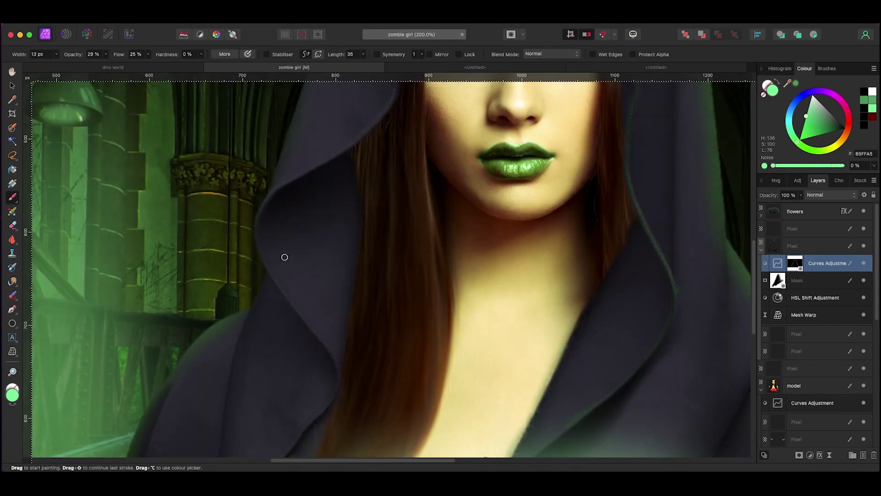
pyautogui.press('super+0')
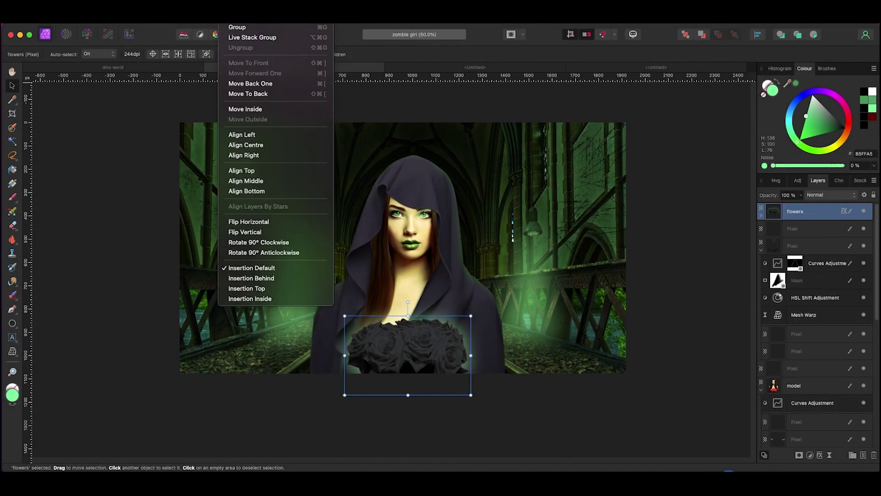
# Step: Add a Clarity live filter to the black roses and burn the girl's neck darker
pyautogui.click(423, 142)
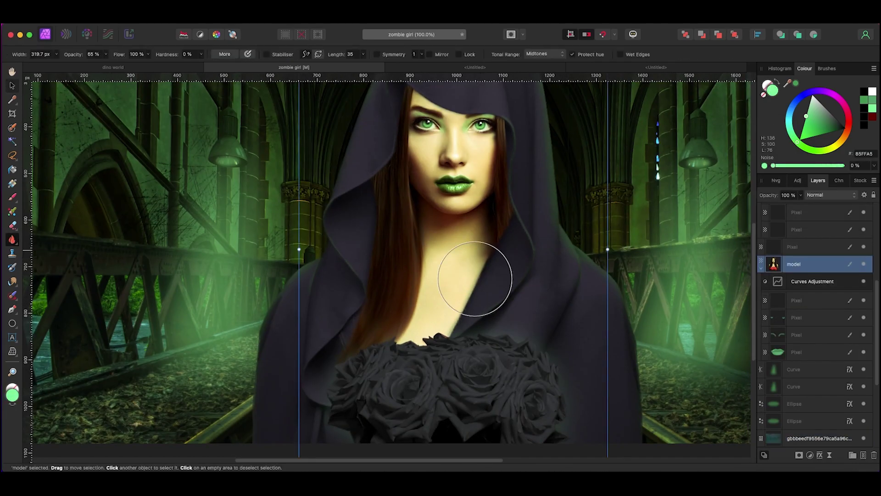
pyautogui.moveTo(478, 275)
pyautogui.mouseDown()
pyautogui.moveTo(485, 256)
pyautogui.moveTo(539, 212)
pyautogui.mouseUp()
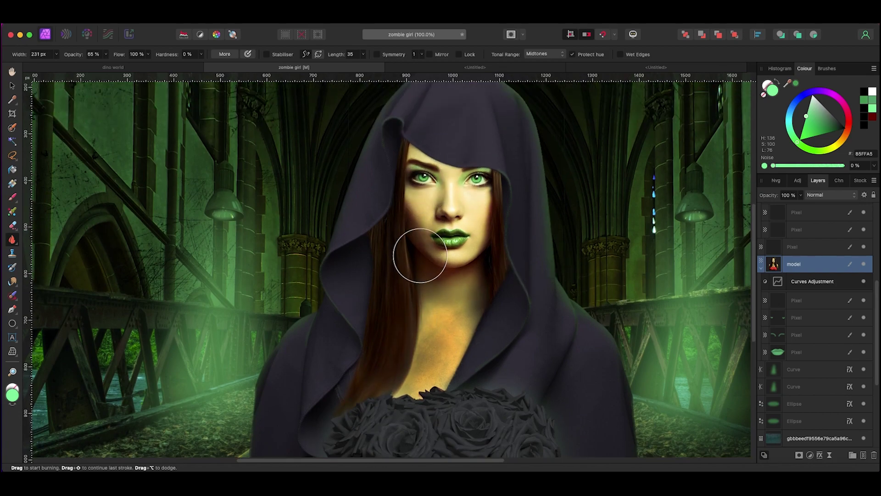
pyautogui.press('super+minus')
# Step: Add an empty pixel layer above the model and switch to the brush
pyautogui.press('super+shift+n')
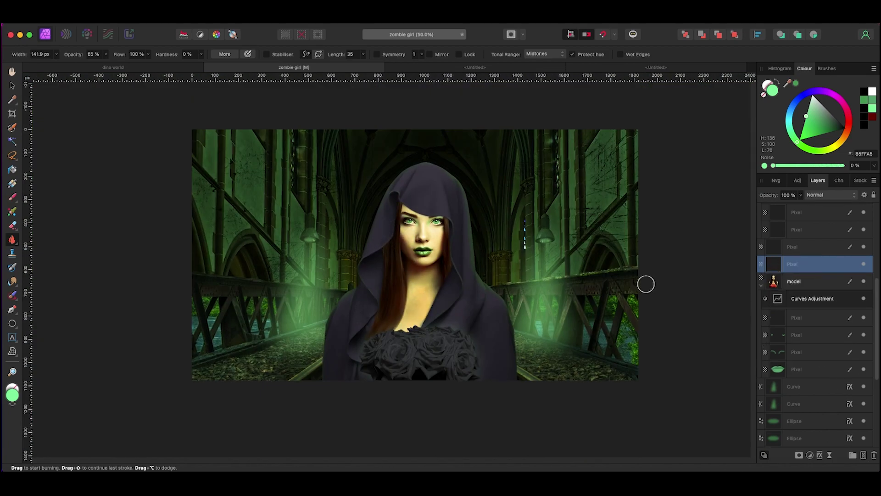
pyautogui.scroll(5, 556, 267)
pyautogui.press('b')
pyautogui.hscroll(-3, 413, 253)
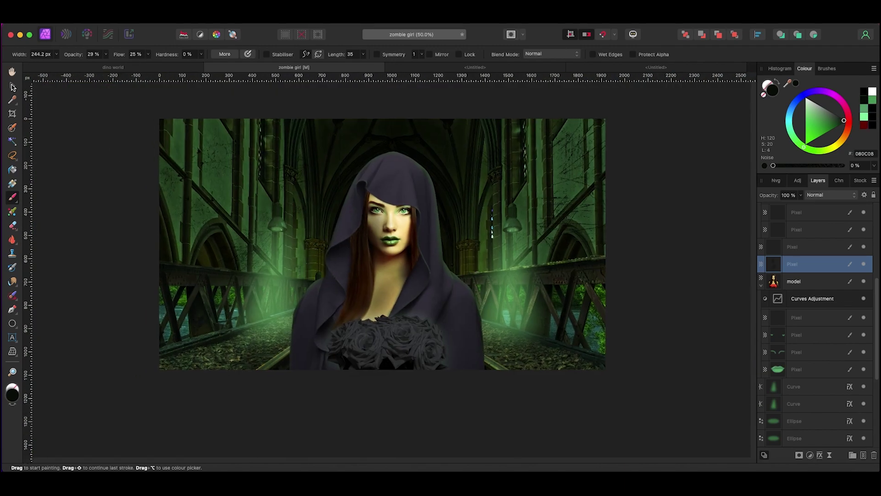
# Step: Set the dust texture to Screen blend at 18% opacity just above the background photo
pyautogui.scroll(-5, 817, 321)
pyautogui.scroll(-5, 816, 344)
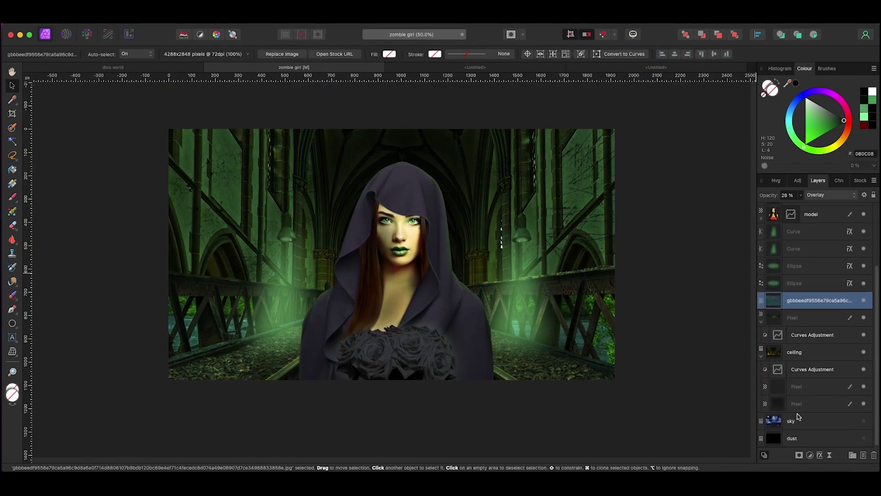
pyautogui.moveTo(789, 434)
pyautogui.mouseDown()
pyautogui.moveTo(811, 213)
pyautogui.moveTo(754, 213)
pyautogui.mouseUp()
pyautogui.click(829, 195)
pyautogui.click(816, 268)
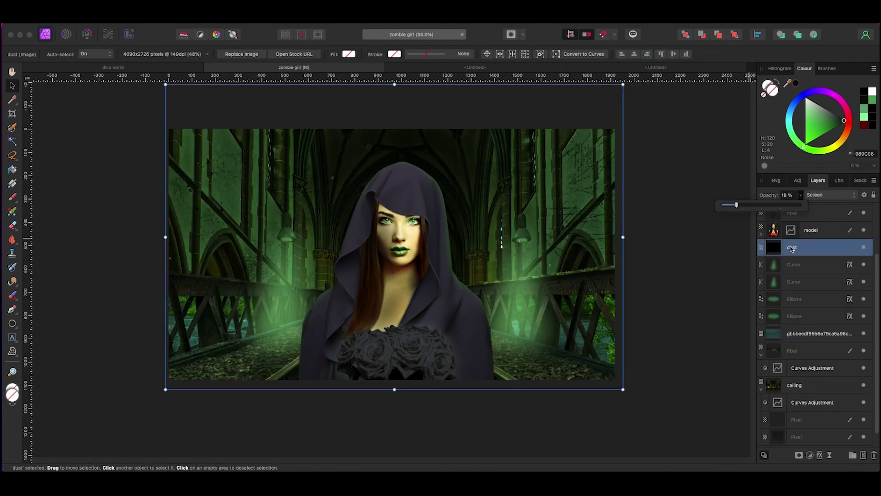
pyautogui.moveTo(791, 248); pyautogui.dragTo(790, 317)
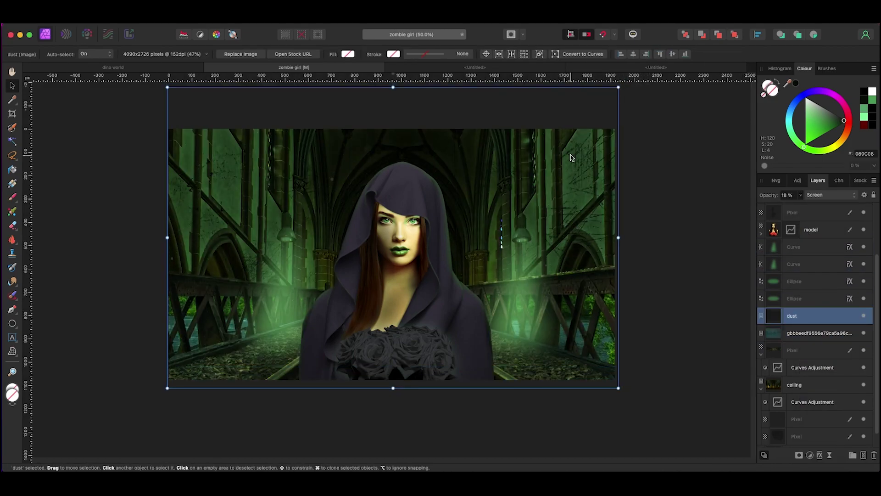
# Step: Duplicate the dust texture layer above the rust texture
pyautogui.moveTo(571, 157); pyautogui.dragTo(532, 165)
pyautogui.click(629, 179)
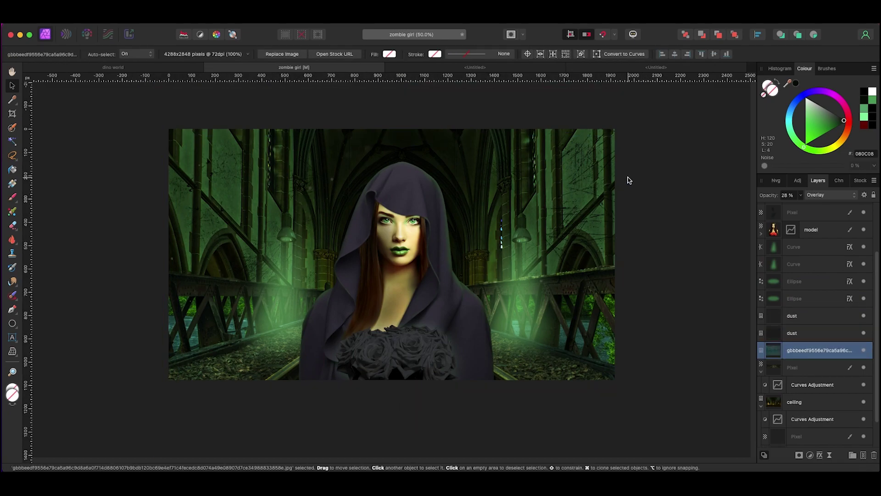
pyautogui.scroll(1, 643, 236)
pyautogui.hscroll(2, 633, 236)
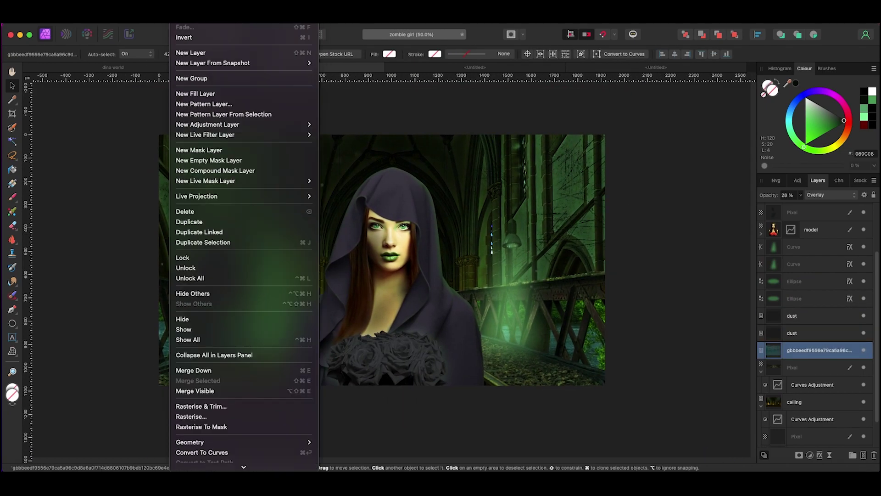
# Step: In the Develop persona, set Clarity to 89%, Shadows to -11% and Highlights to 11%
pyautogui.press('super+3')
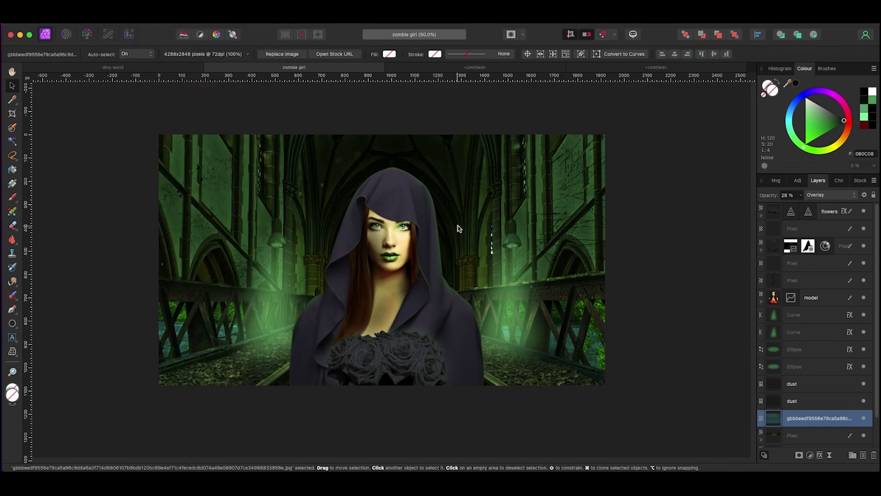
pyautogui.moveTo(804, 301)
pyautogui.mouseDown()
pyautogui.moveTo(876, 299)
pyautogui.moveTo(839, 303)
pyautogui.moveTo(810, 285)
pyautogui.mouseUp()
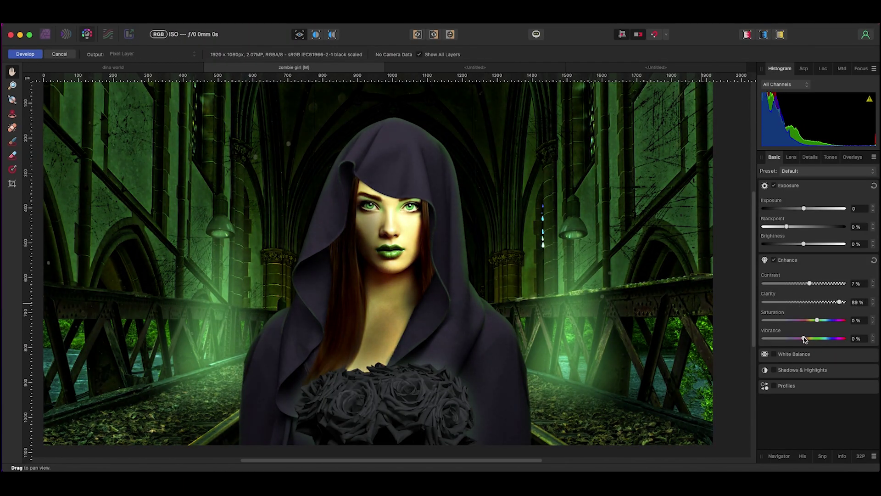
pyautogui.moveTo(833, 320); pyautogui.dragTo(817, 321)
pyautogui.click(774, 370)
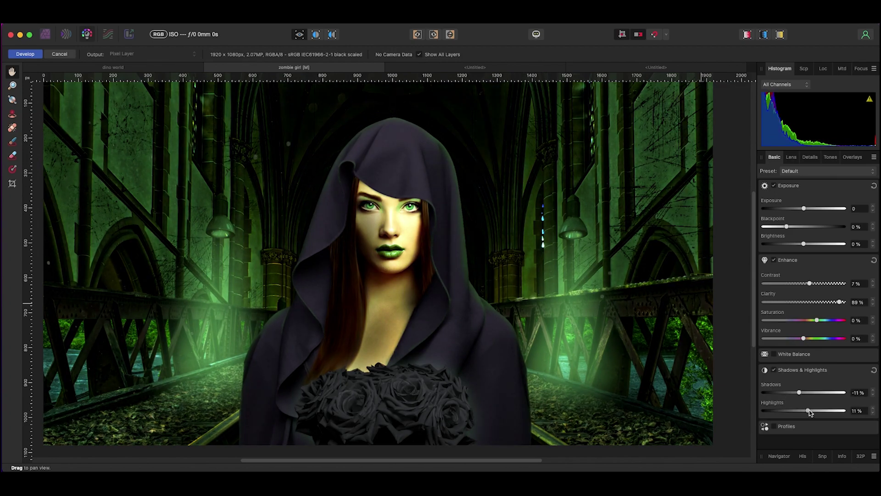
pyautogui.click(809, 157)
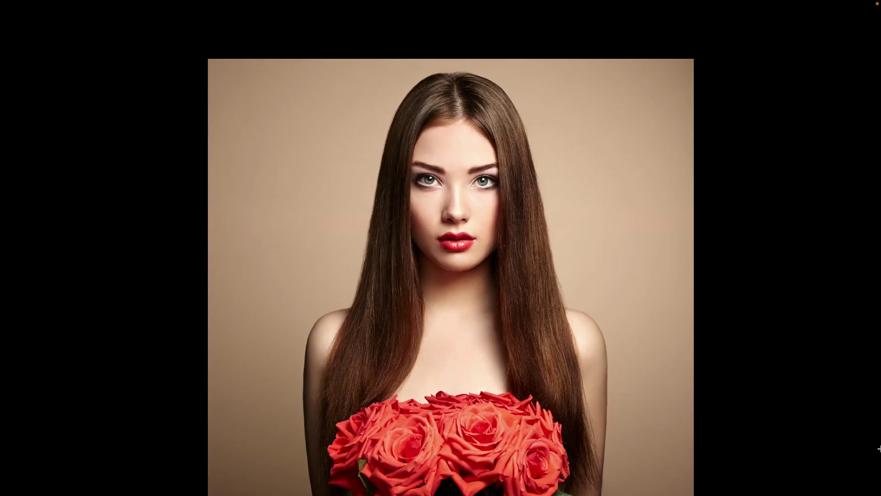